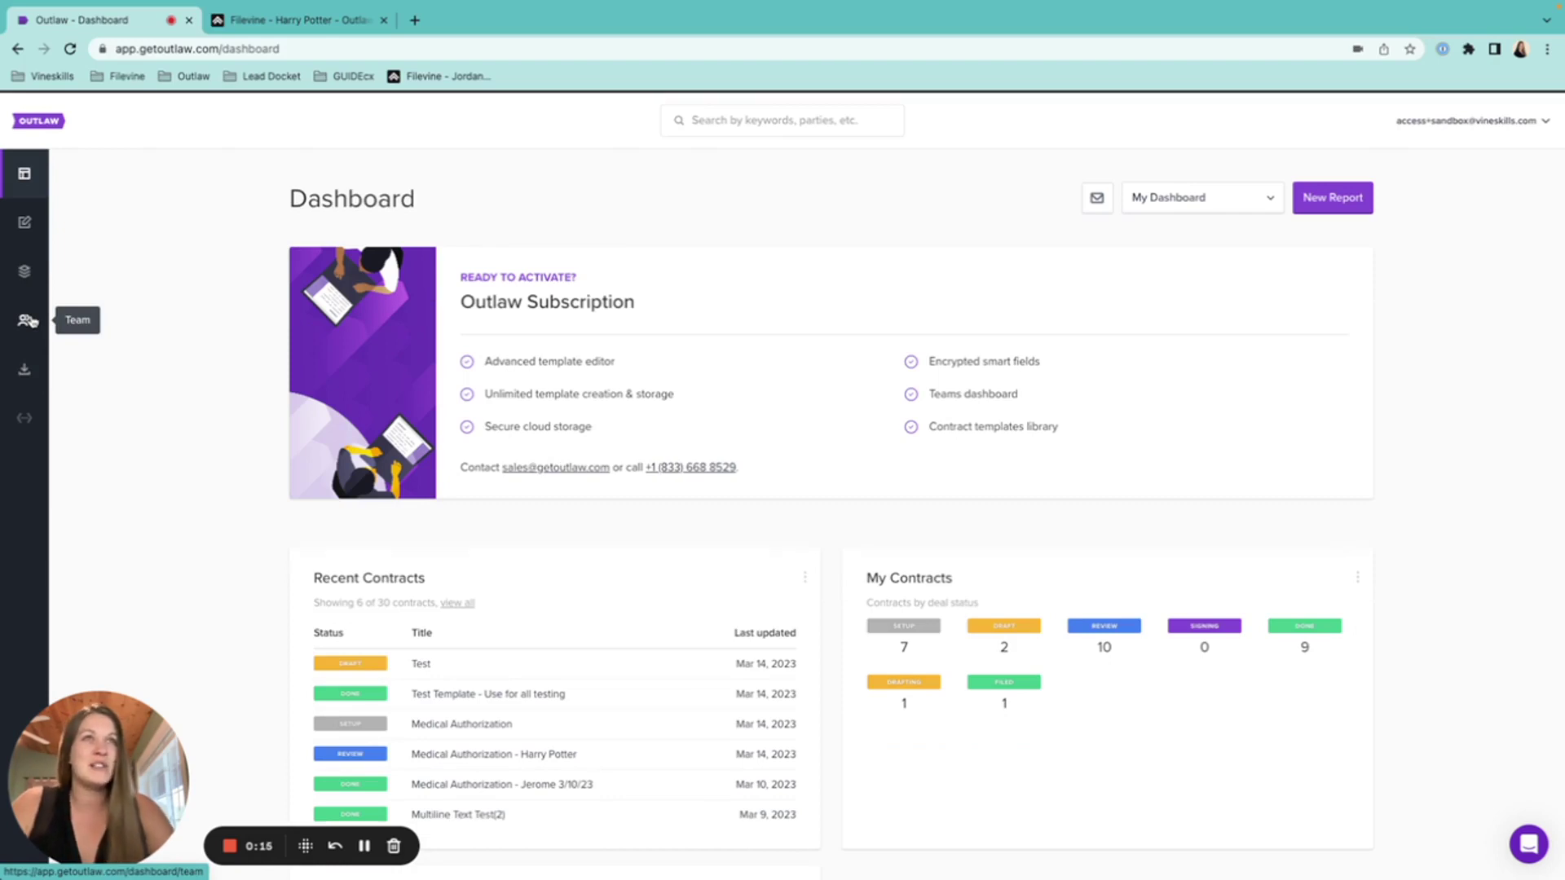
Step: Go from the dashboard to the Team page for Vineskills Sandbox
left_click(27, 320)
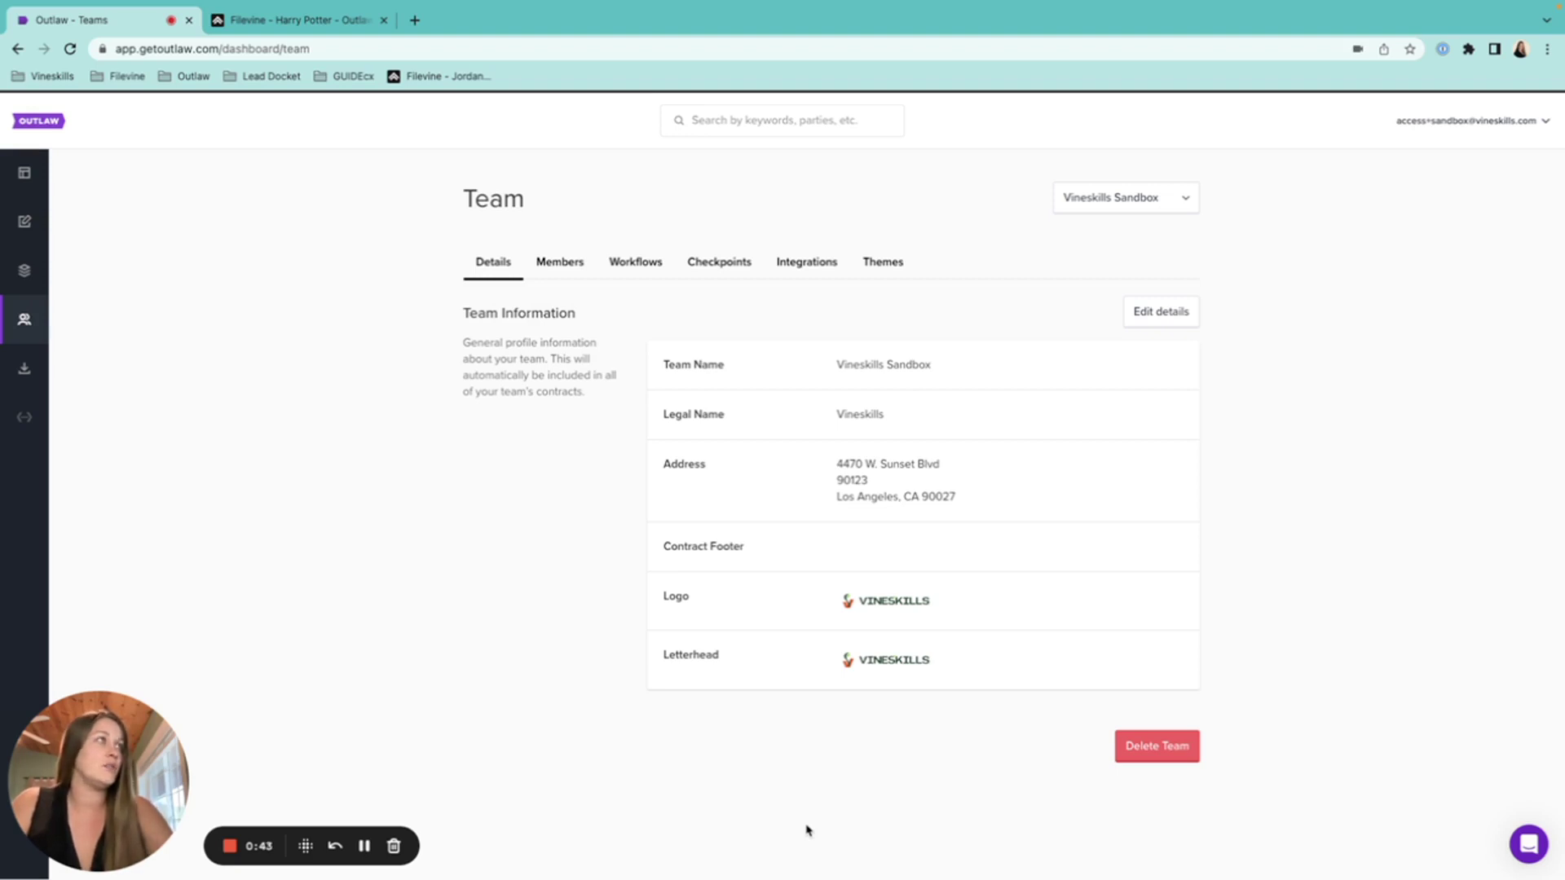
Step: Expand the team selector to show Vineskills Sandbox and the create-new-team option
left_click(1163, 200)
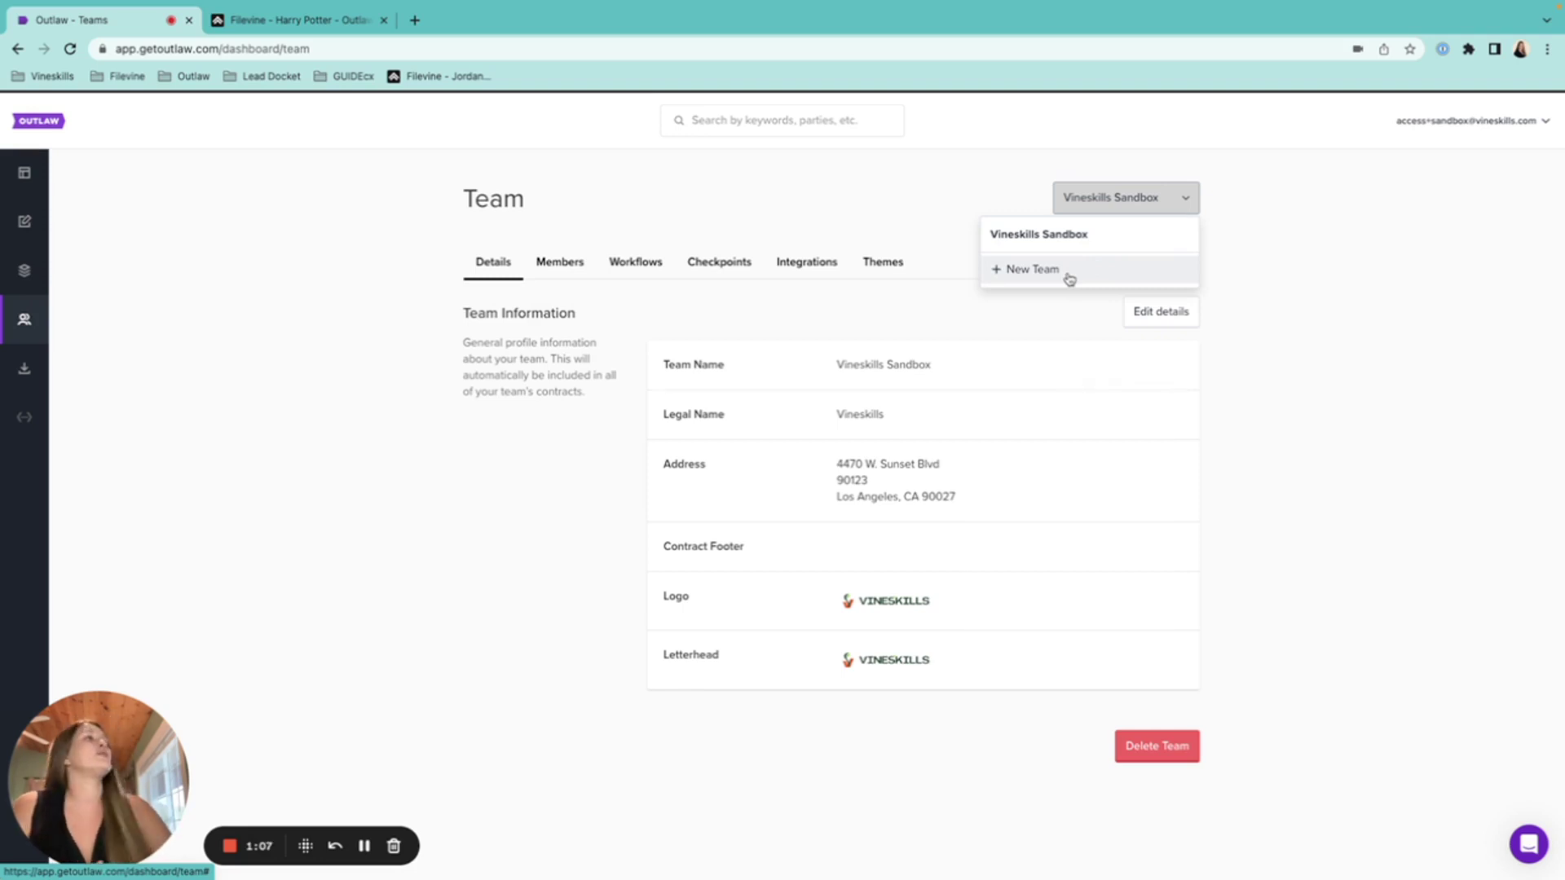
Step: Collapse the team selector to return to the Vineskills Sandbox details
left_click(671, 328)
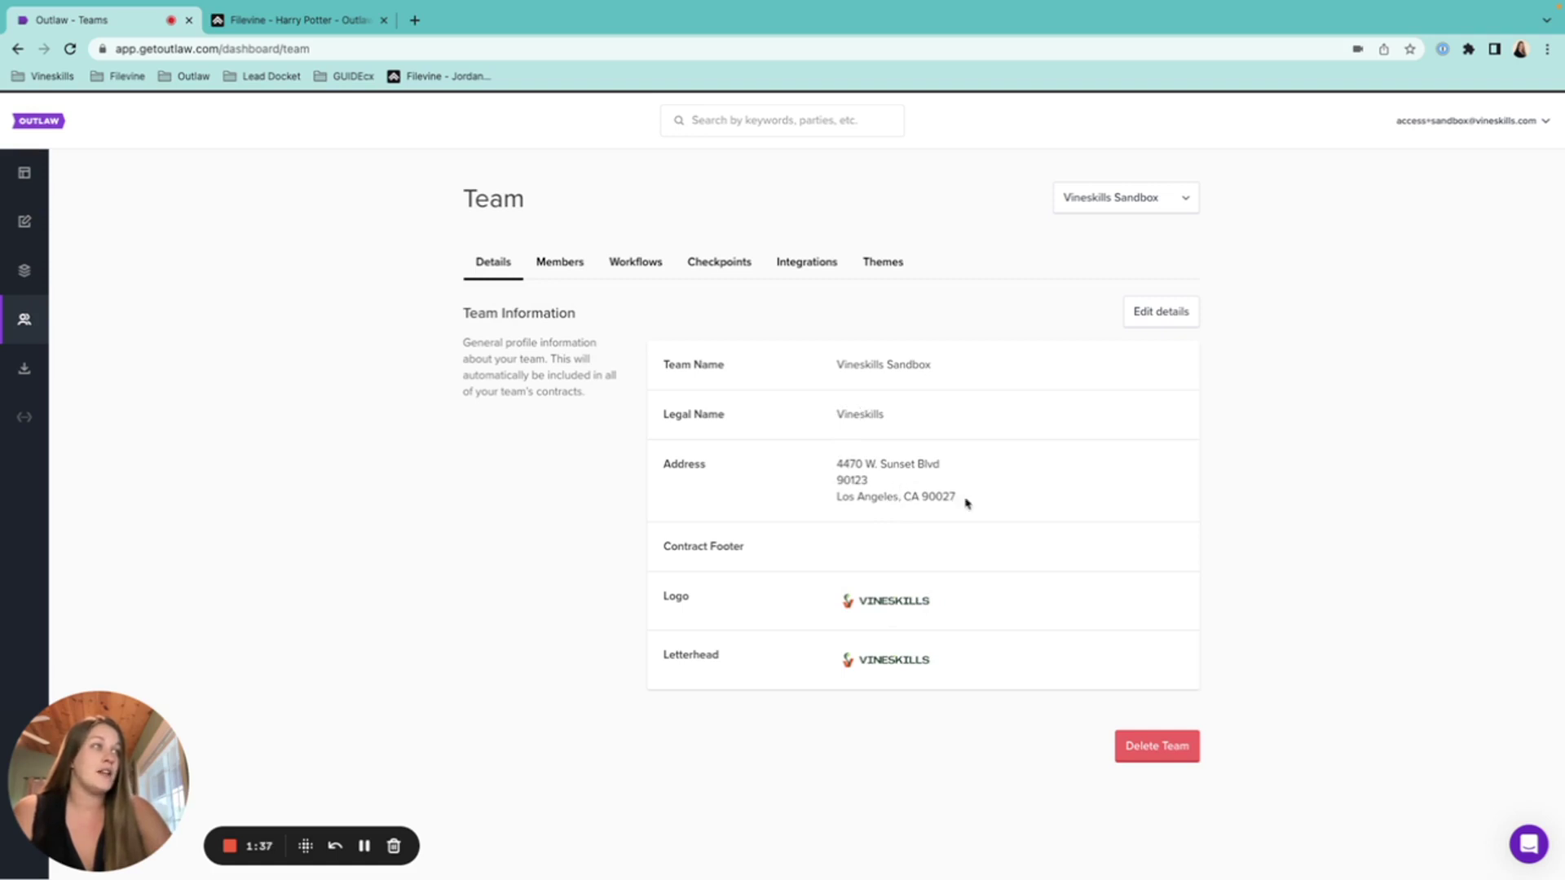
left_click(1149, 316)
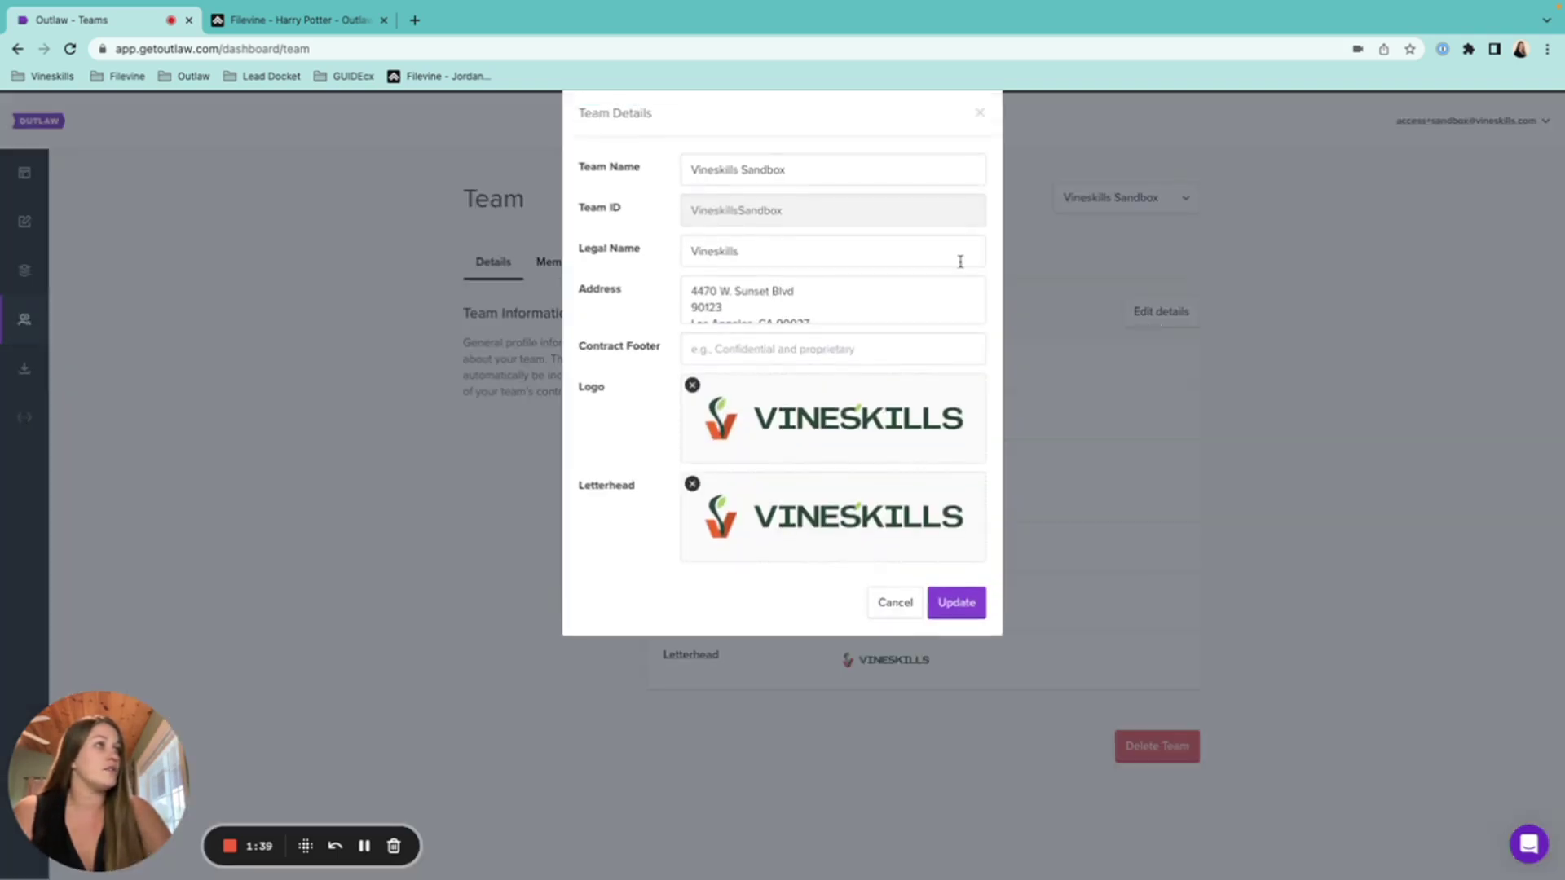
scroll(905, 296, "down", 1)
left_click(838, 306)
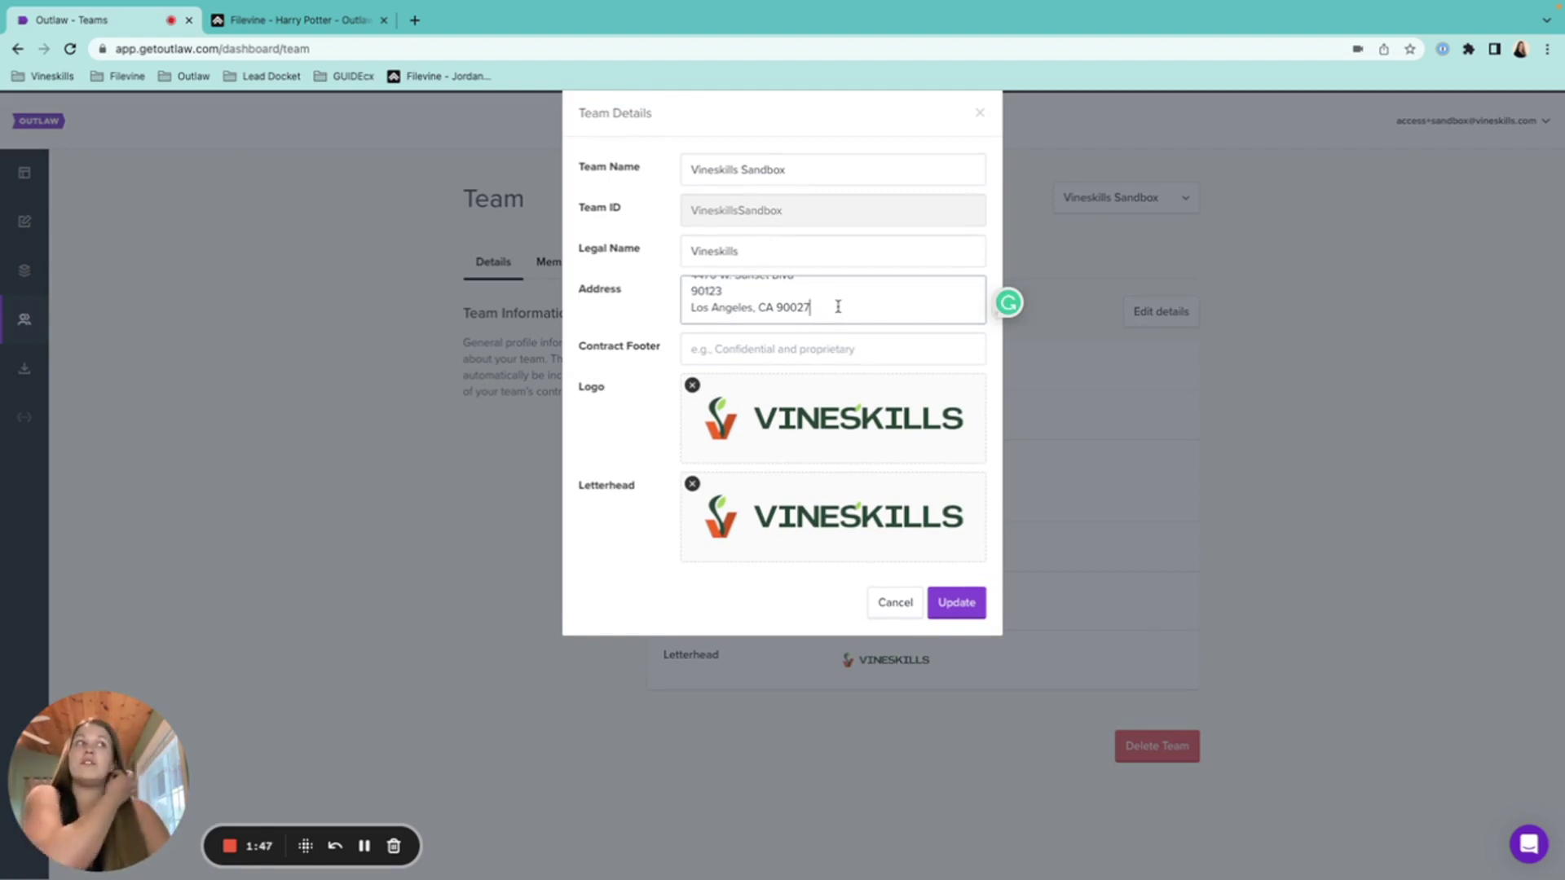
key("Return")
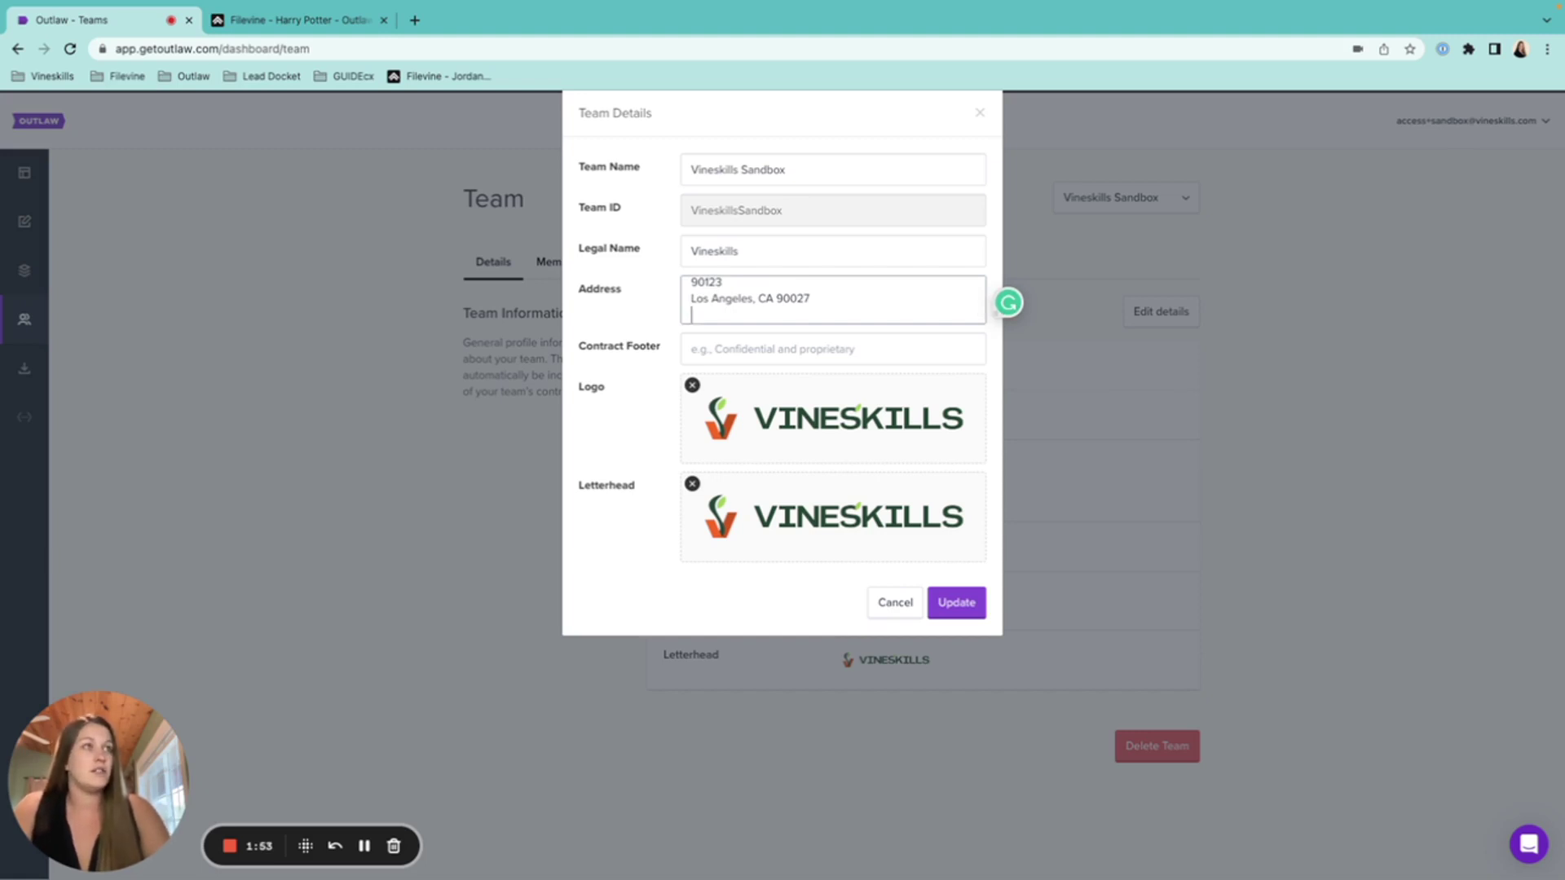
type("Phone")
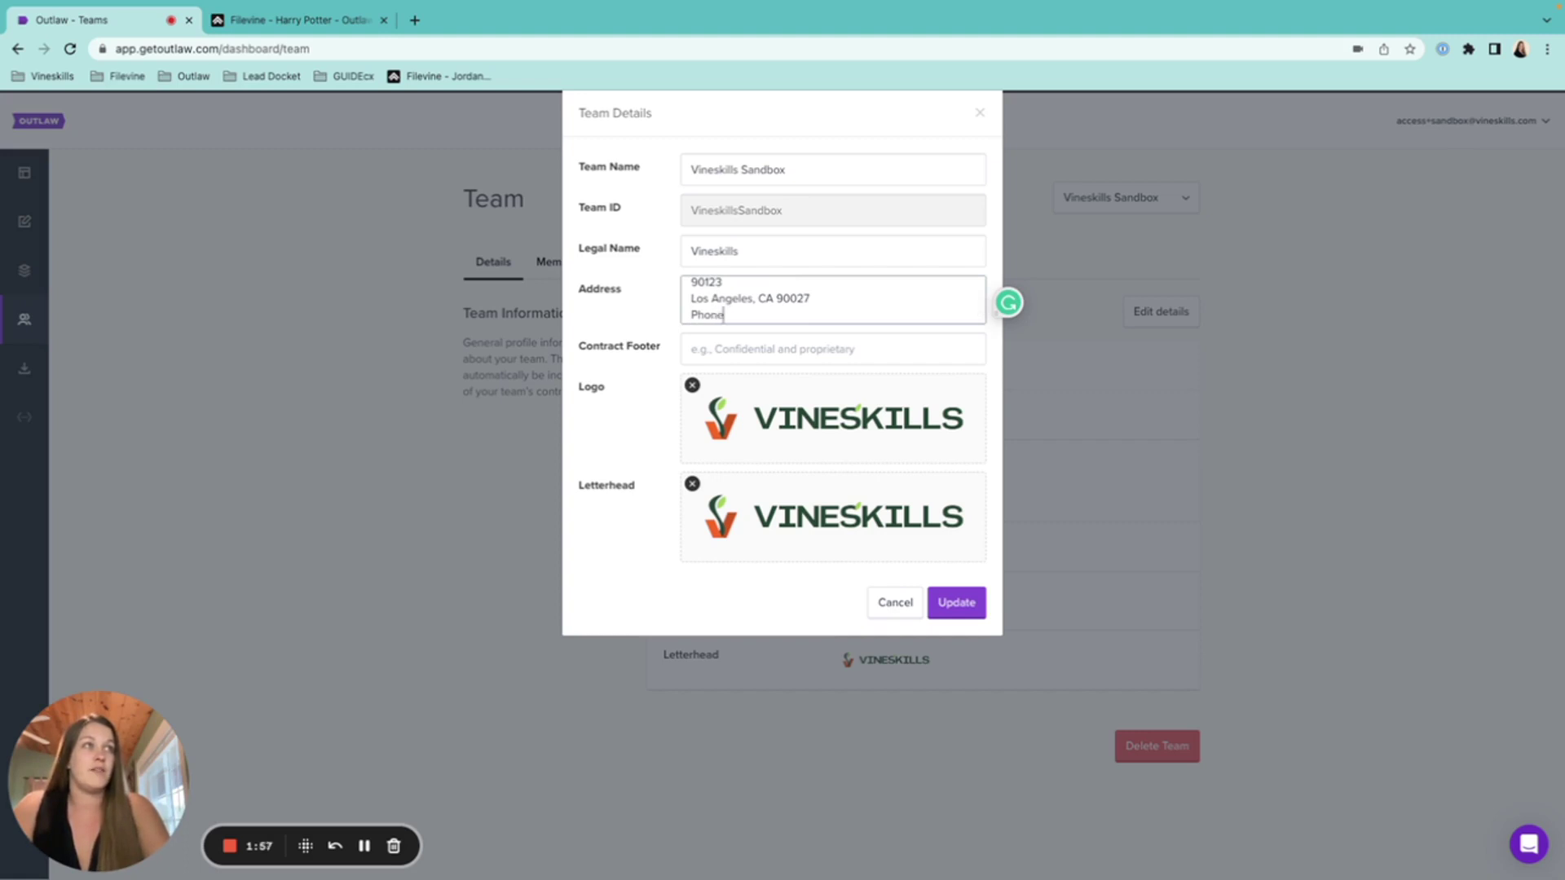
type(" - number")
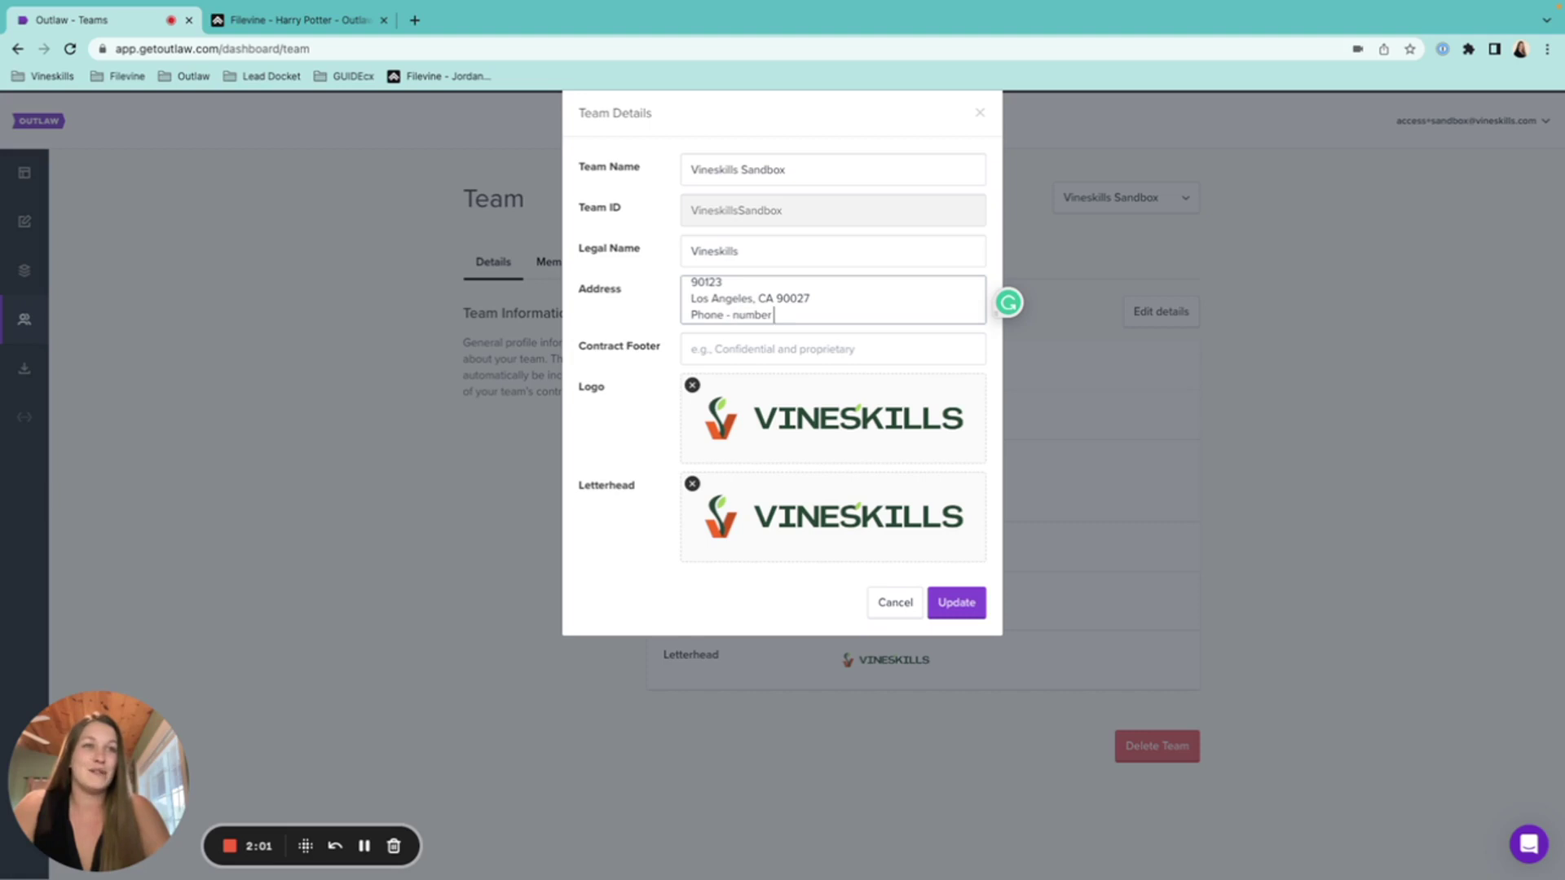
key("Return")
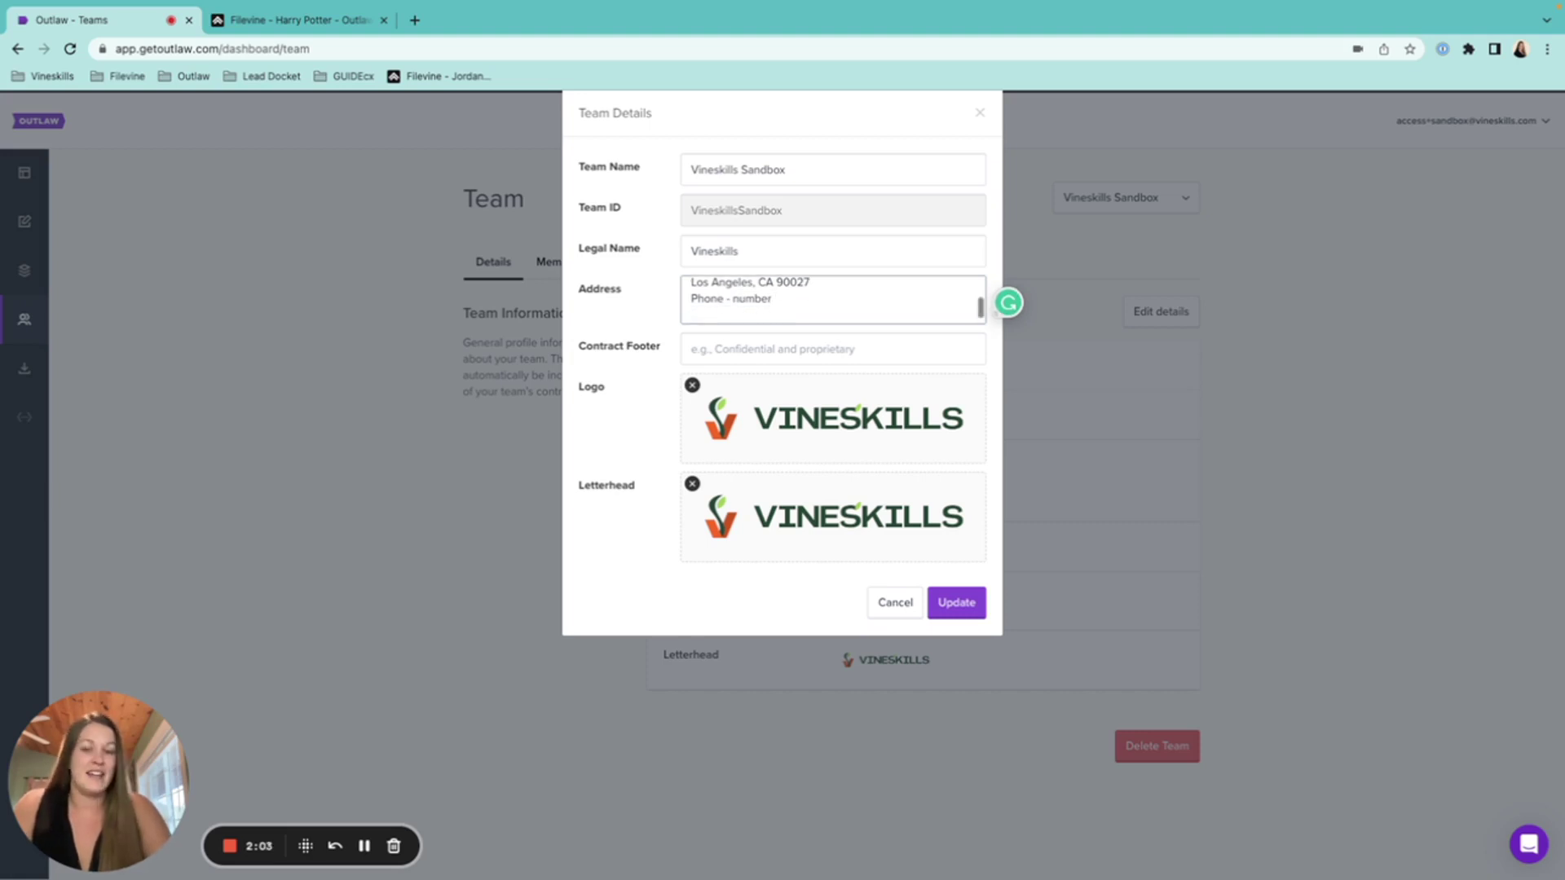
type("www.")
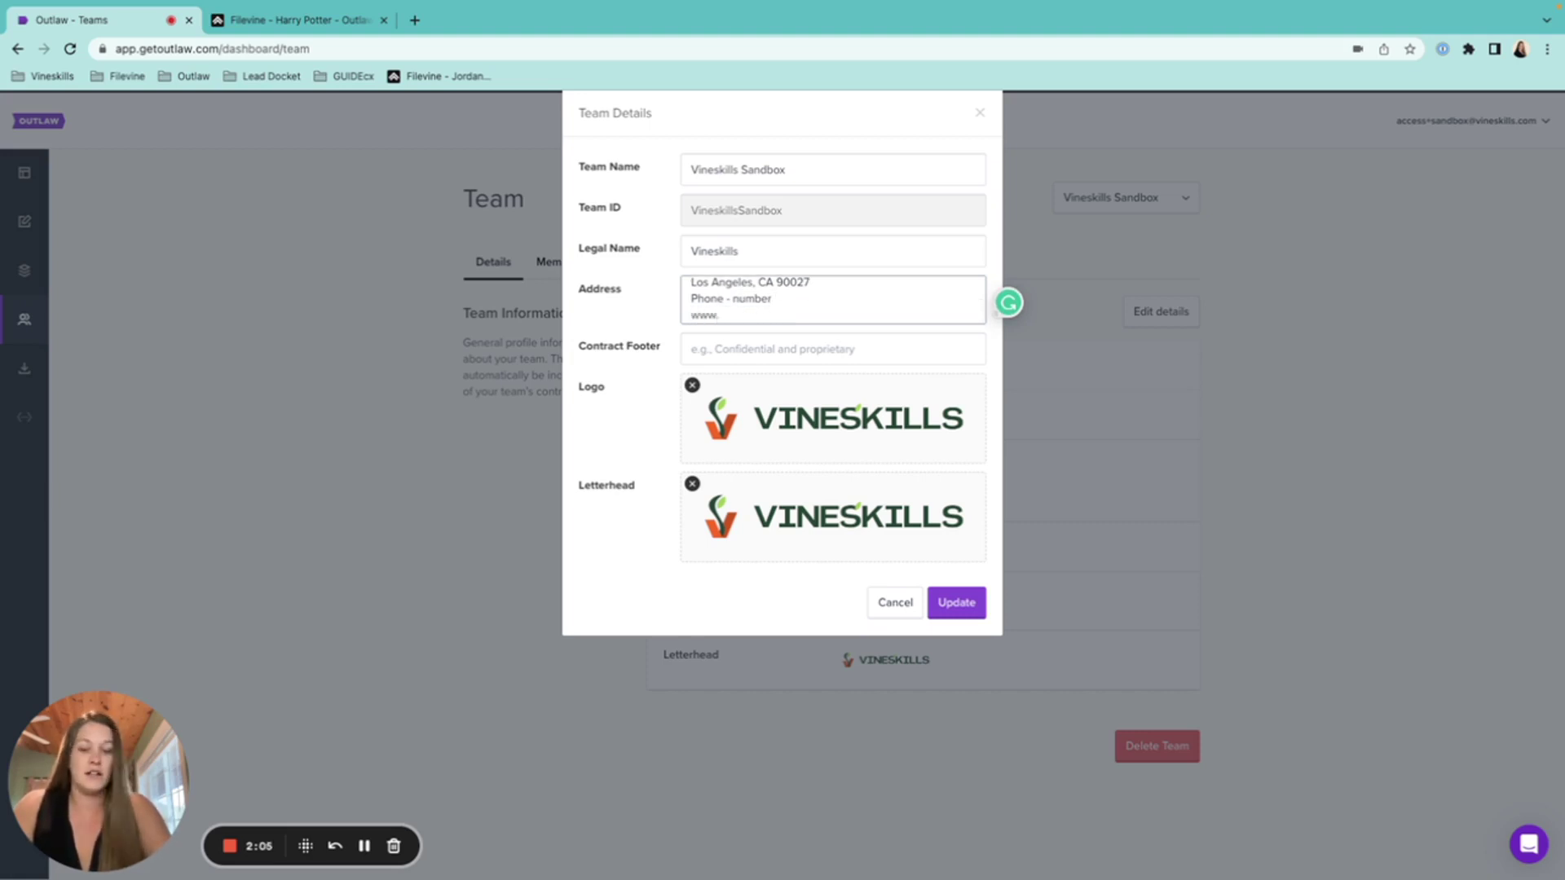
type("vineskills.com")
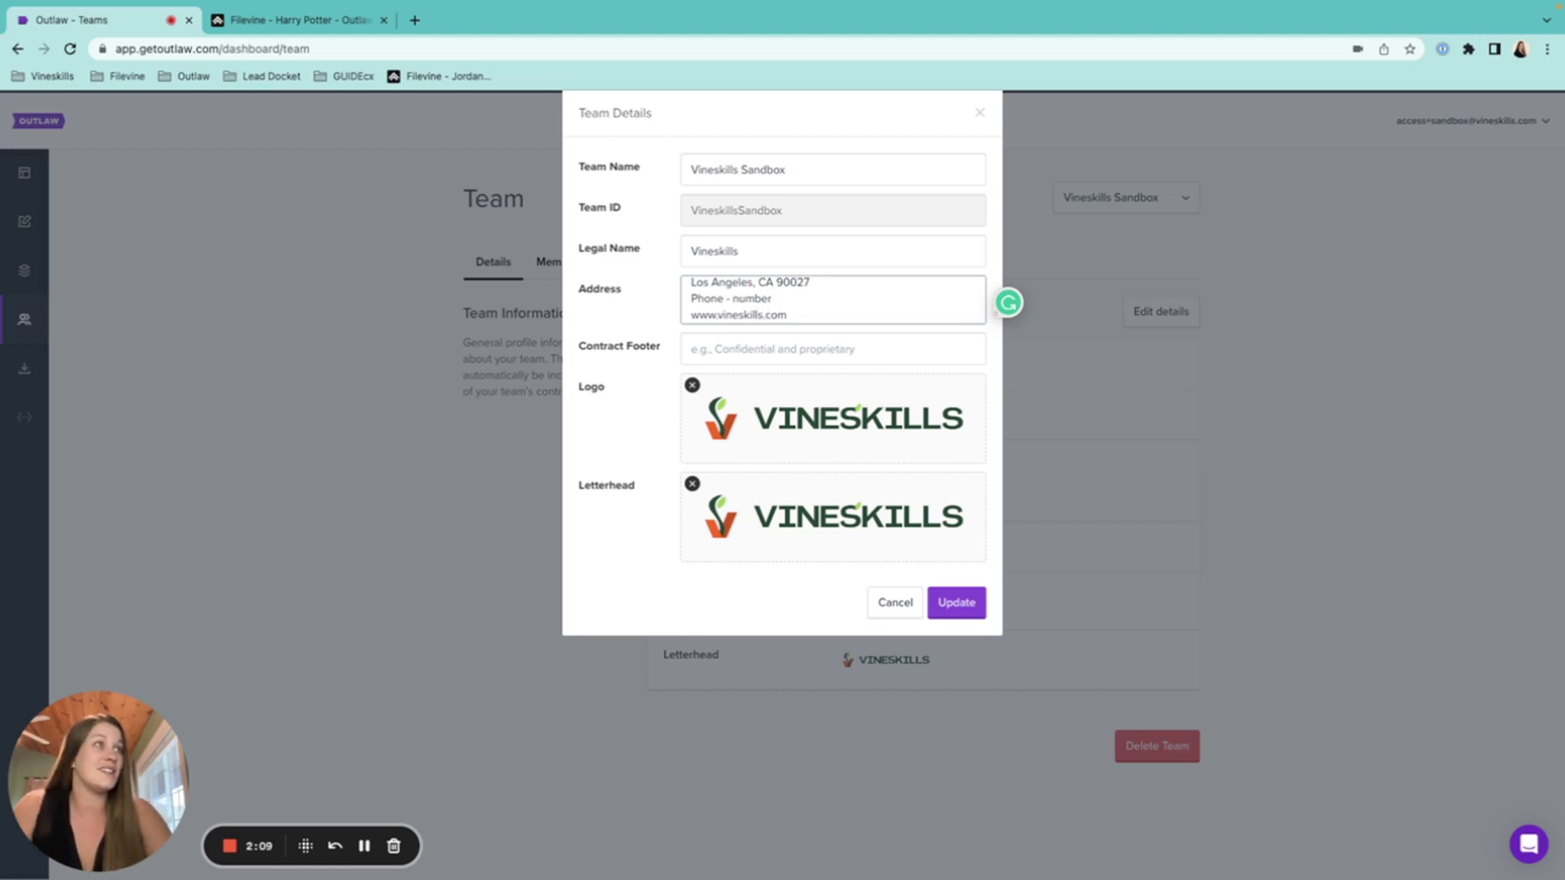
left_click(877, 348)
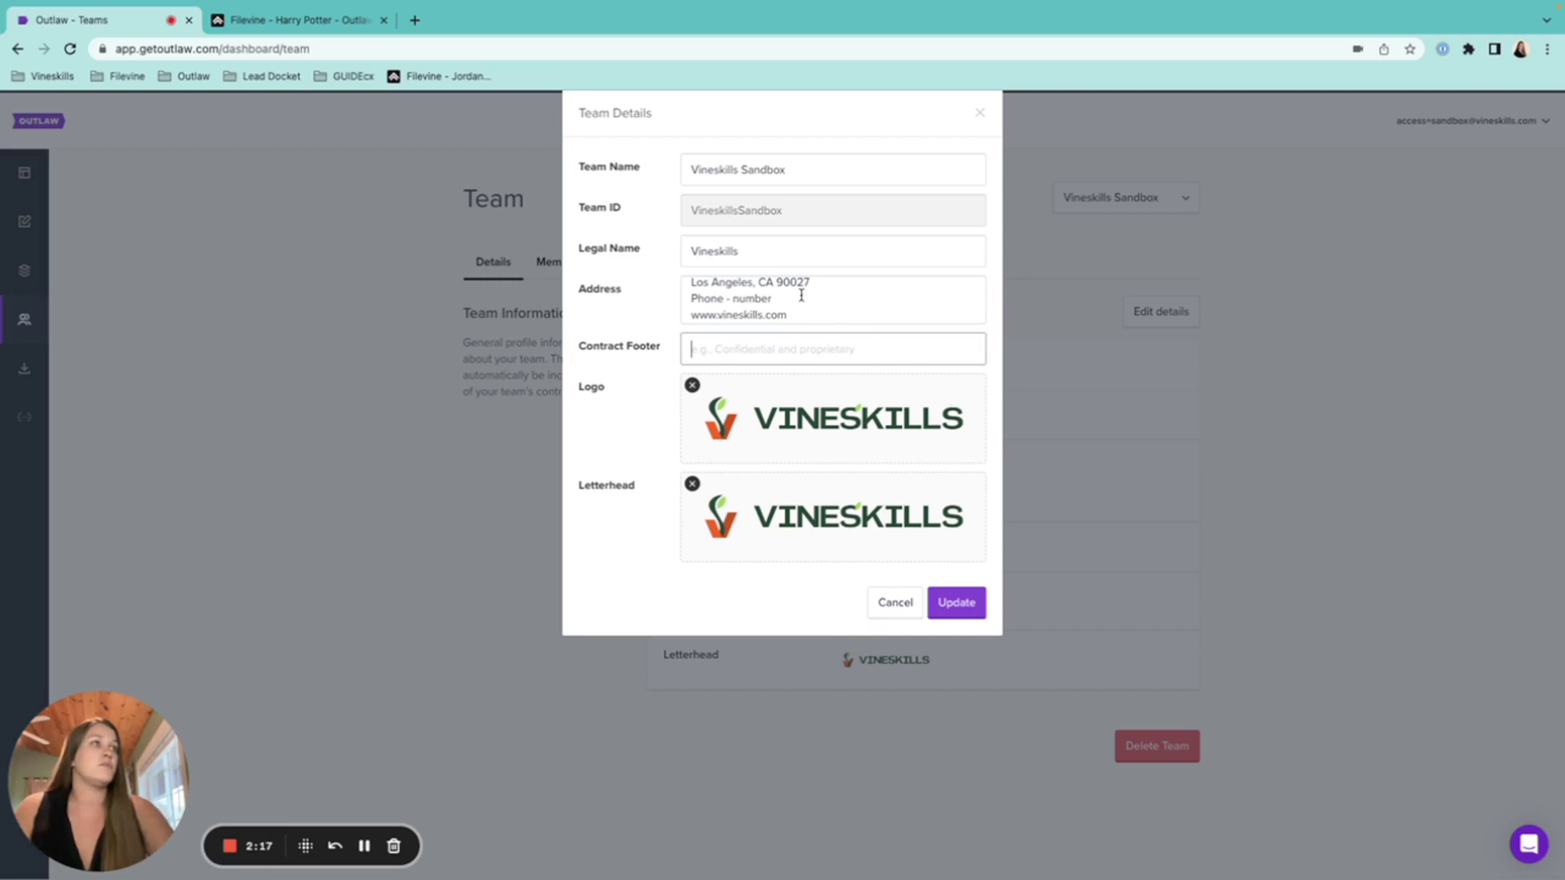
scroll(799, 293, "up", 2)
left_click_drag(691, 291, 808, 285)
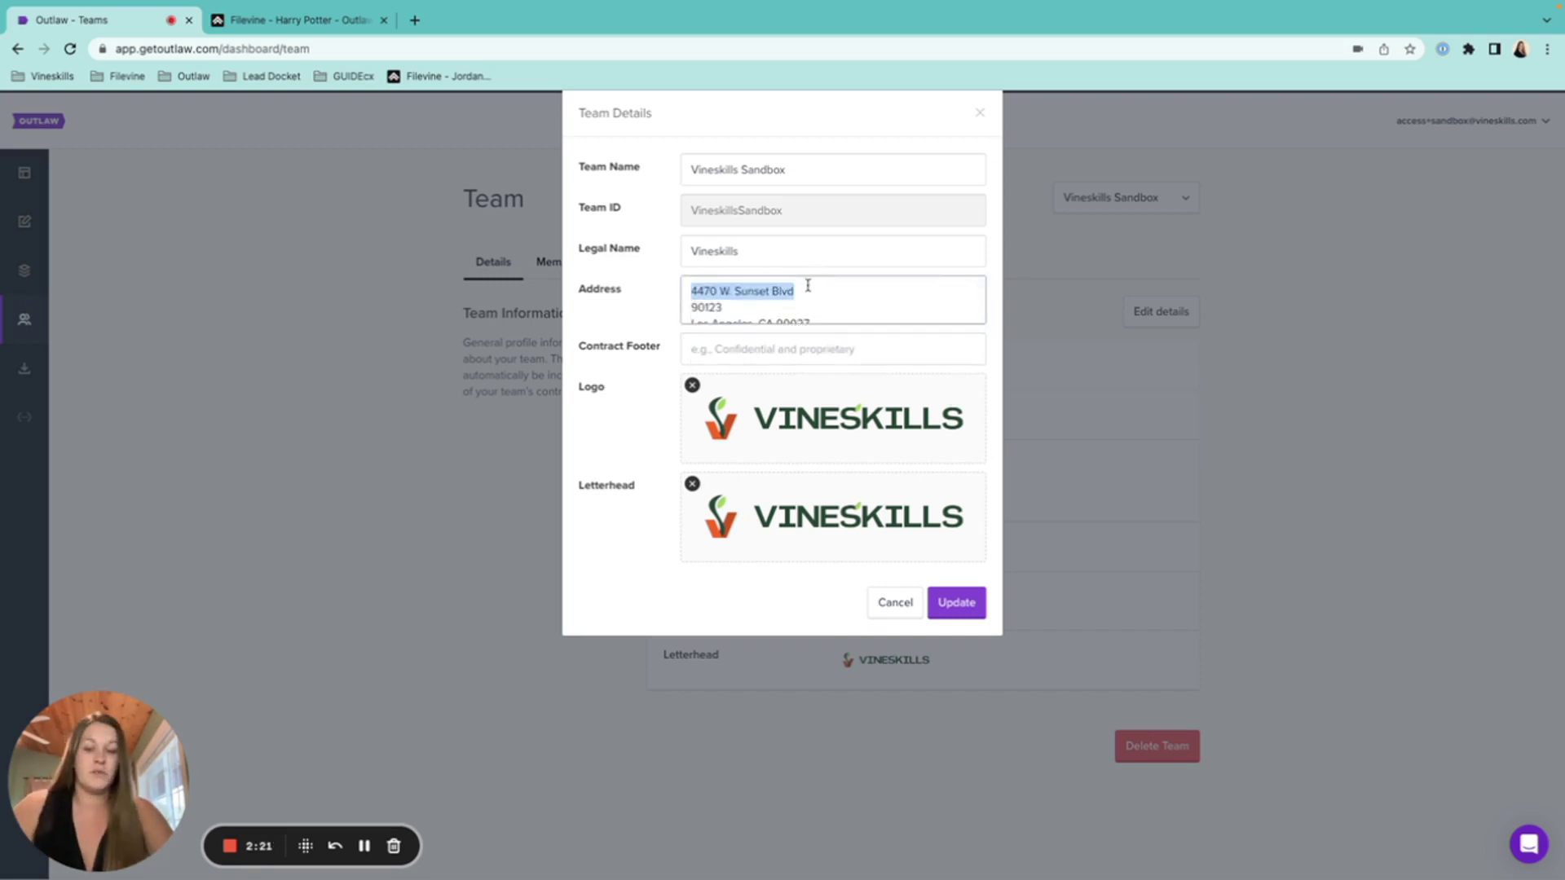
key("ctrl+c")
left_click(776, 348)
key("ctrl+v")
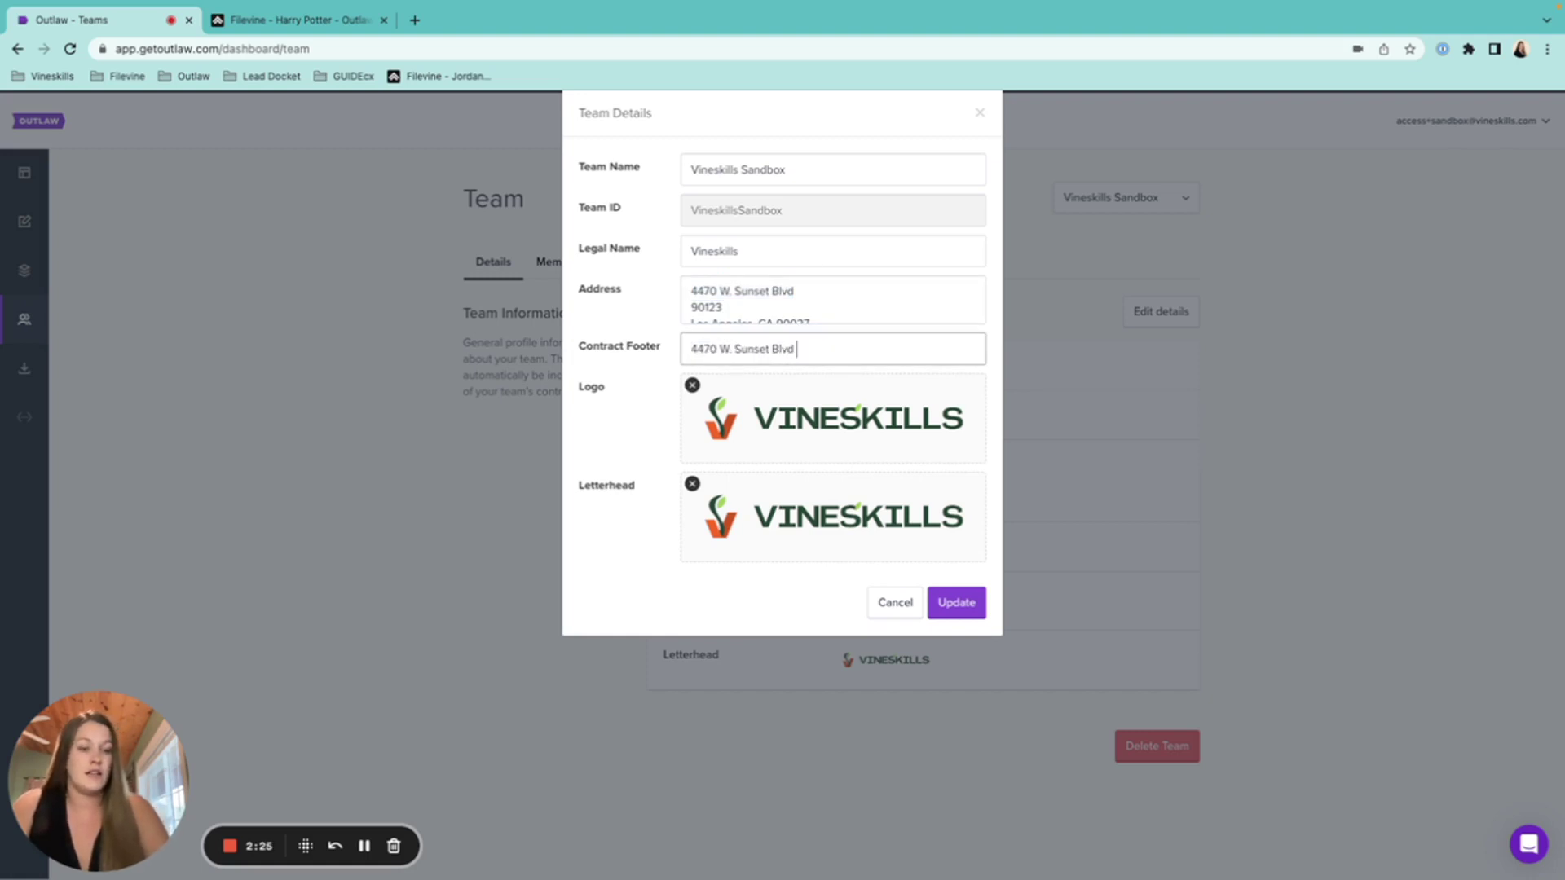
type("| ")
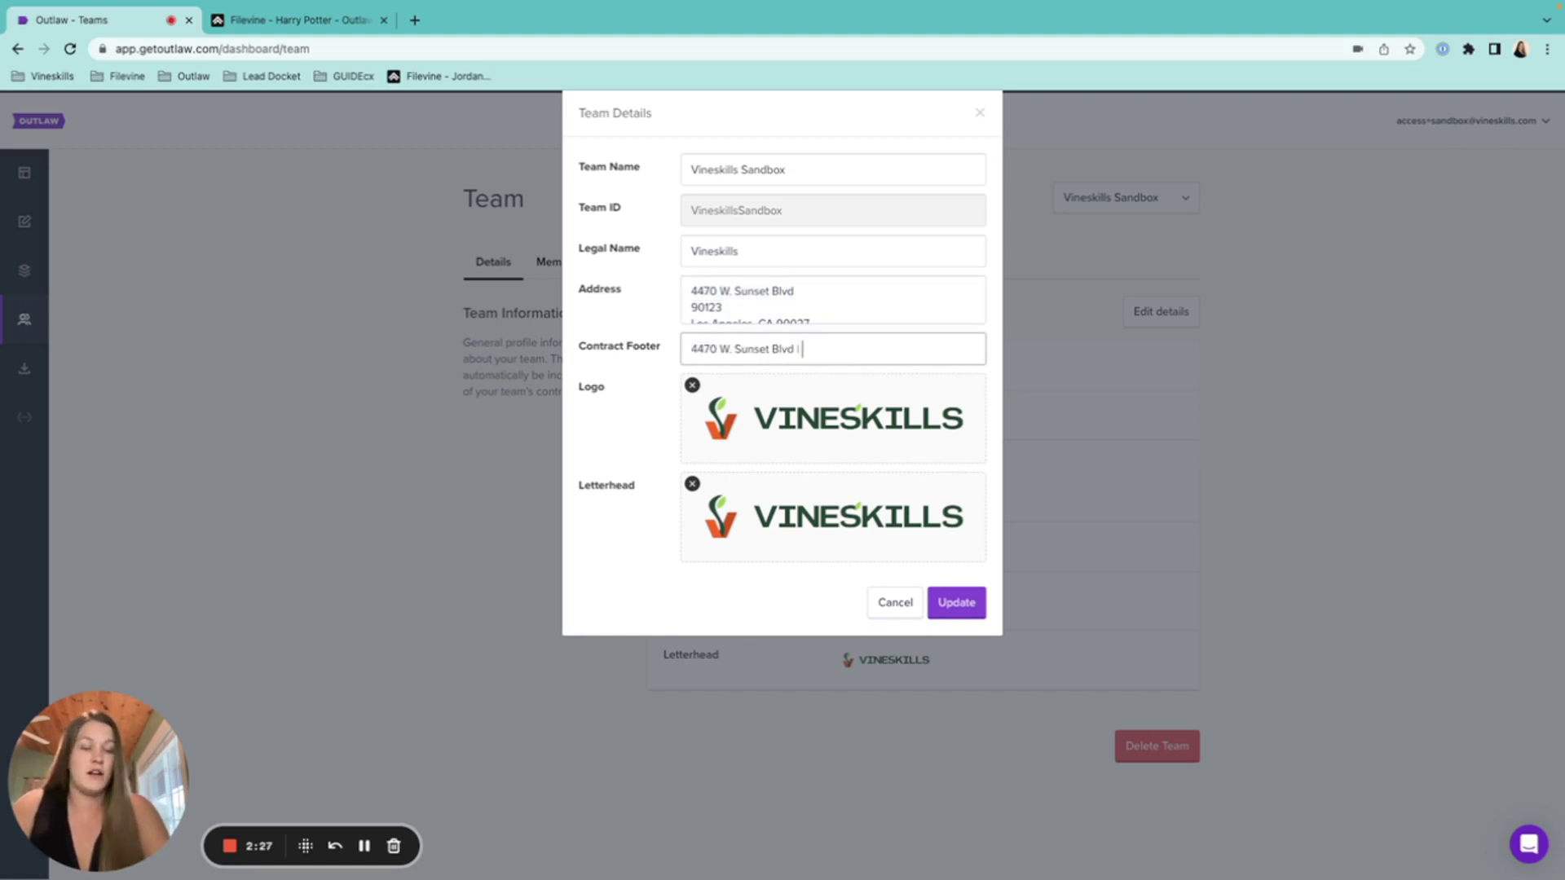
type("phone number | www.vinek")
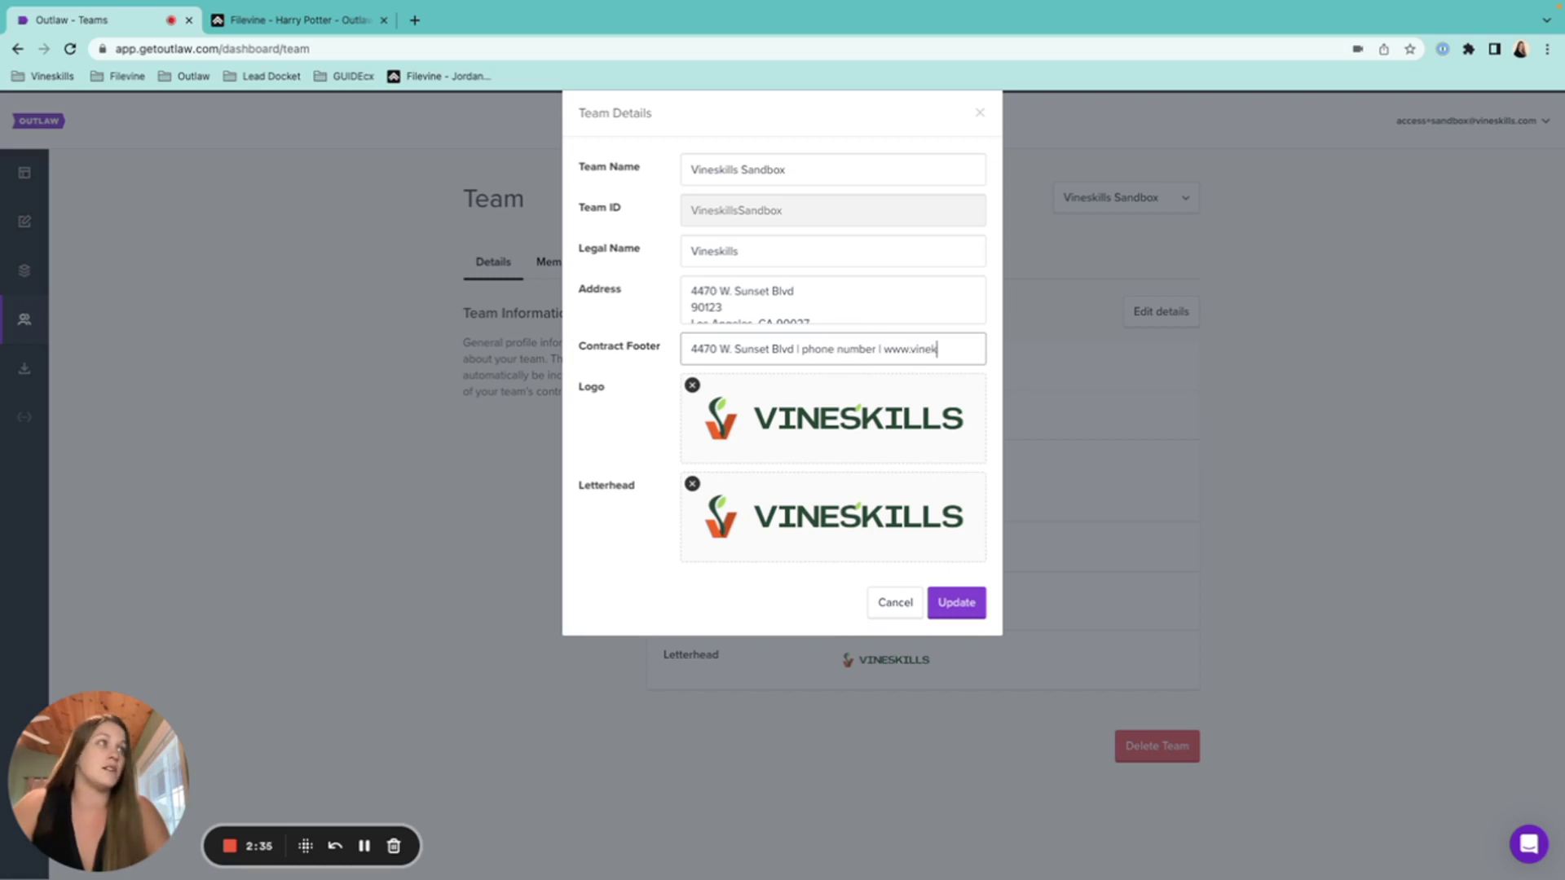
type("iills.com")
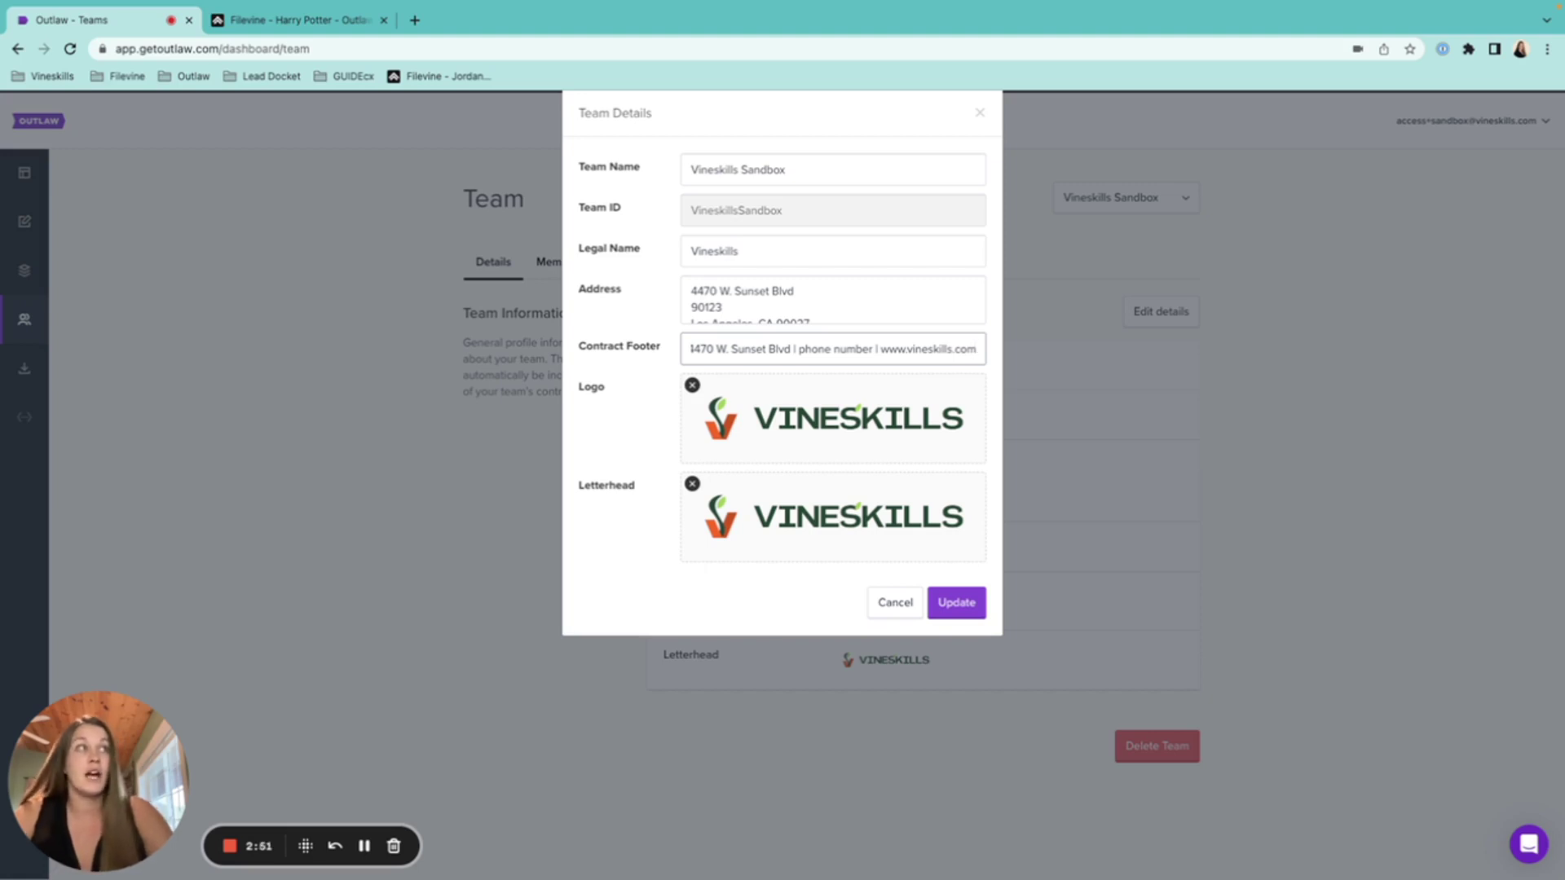
scroll(717, 299, "down", 2)
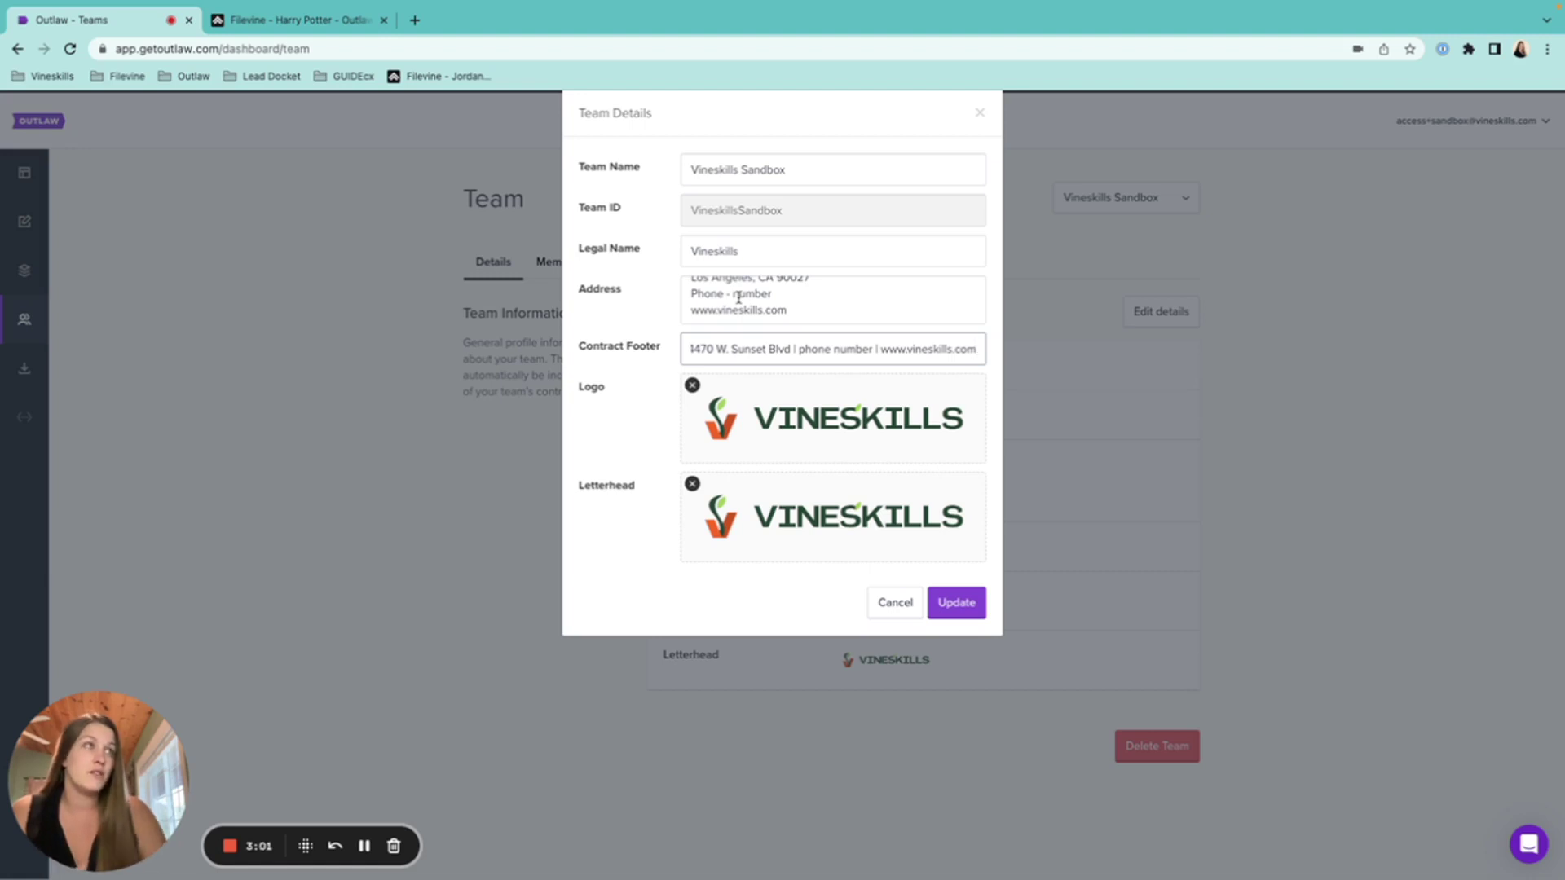
left_click(699, 350)
Step: Cancel the unsaved edits, confirm the contract footer is still blank, then show the Members list
key("shift+Home")
left_click_drag(712, 351, 983, 350)
left_click(1018, 364)
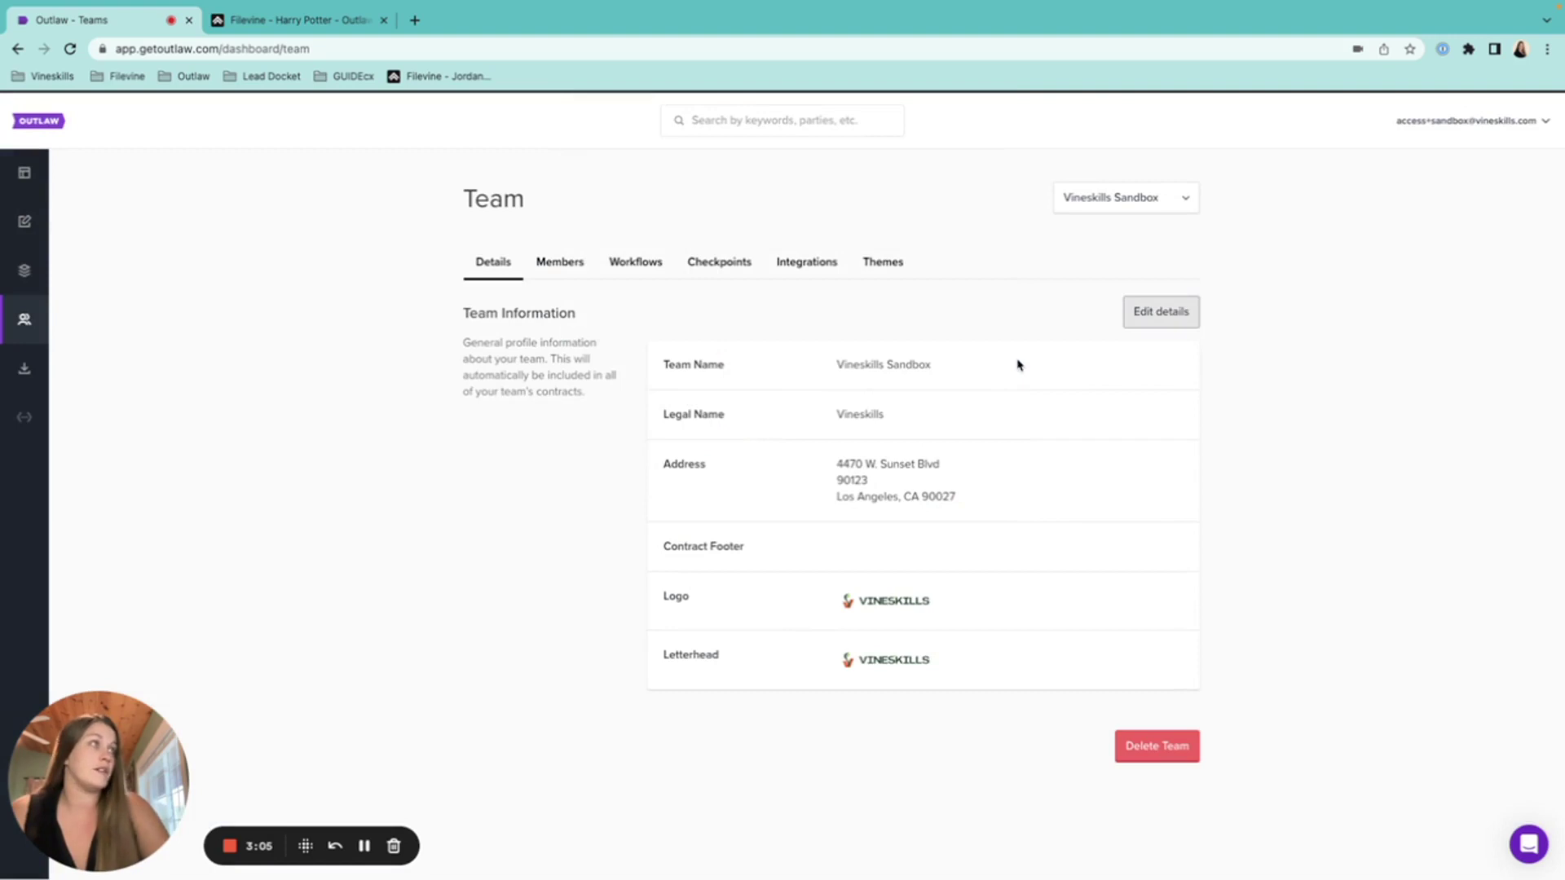
left_click(1165, 309)
left_click(835, 350)
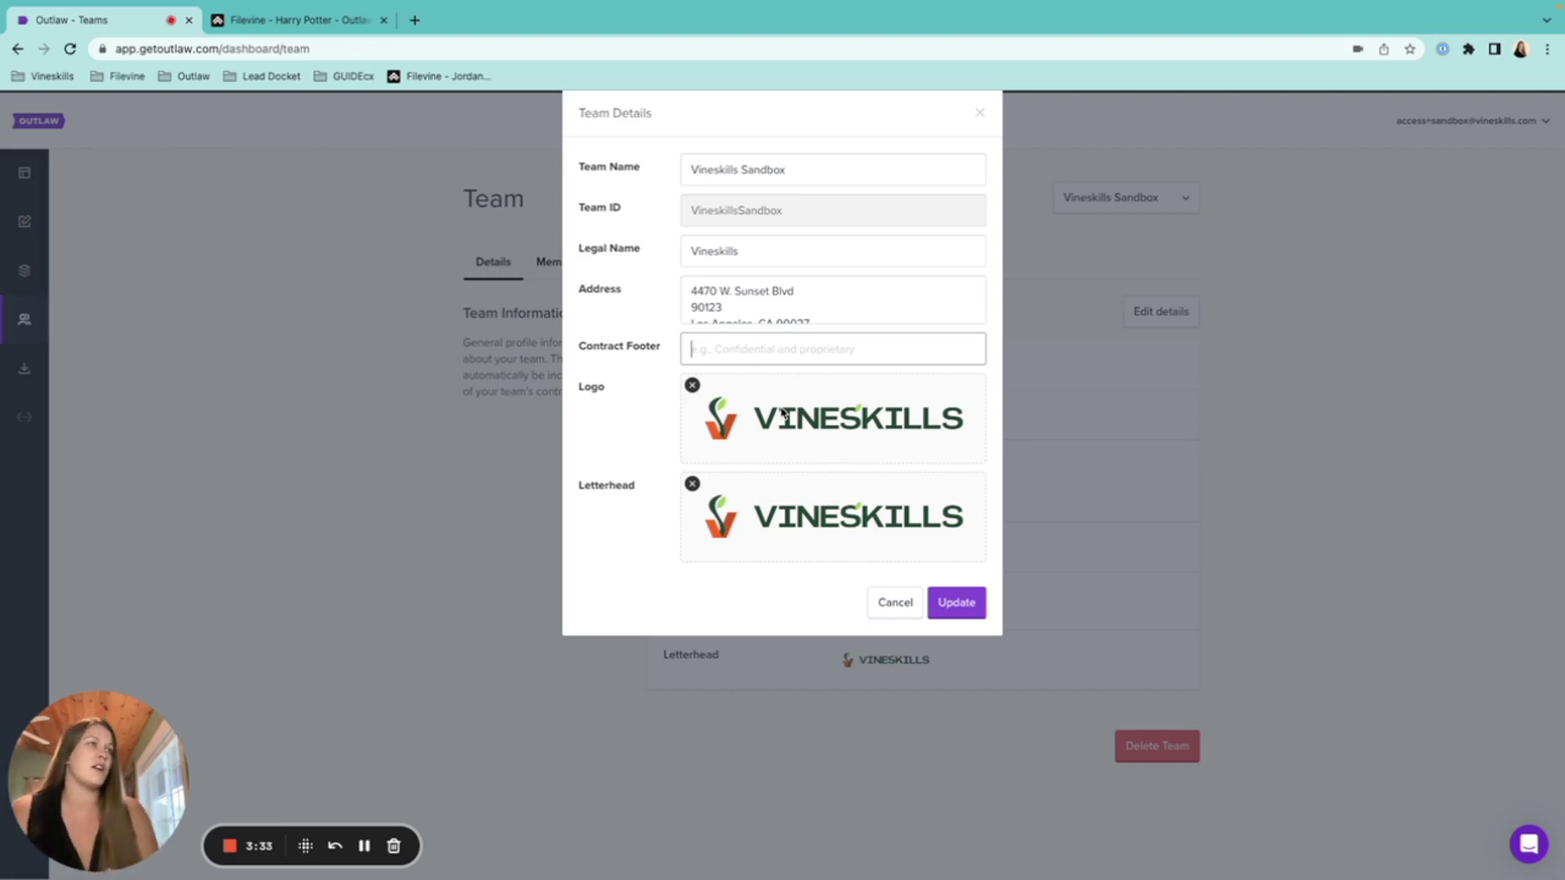
left_click(907, 602)
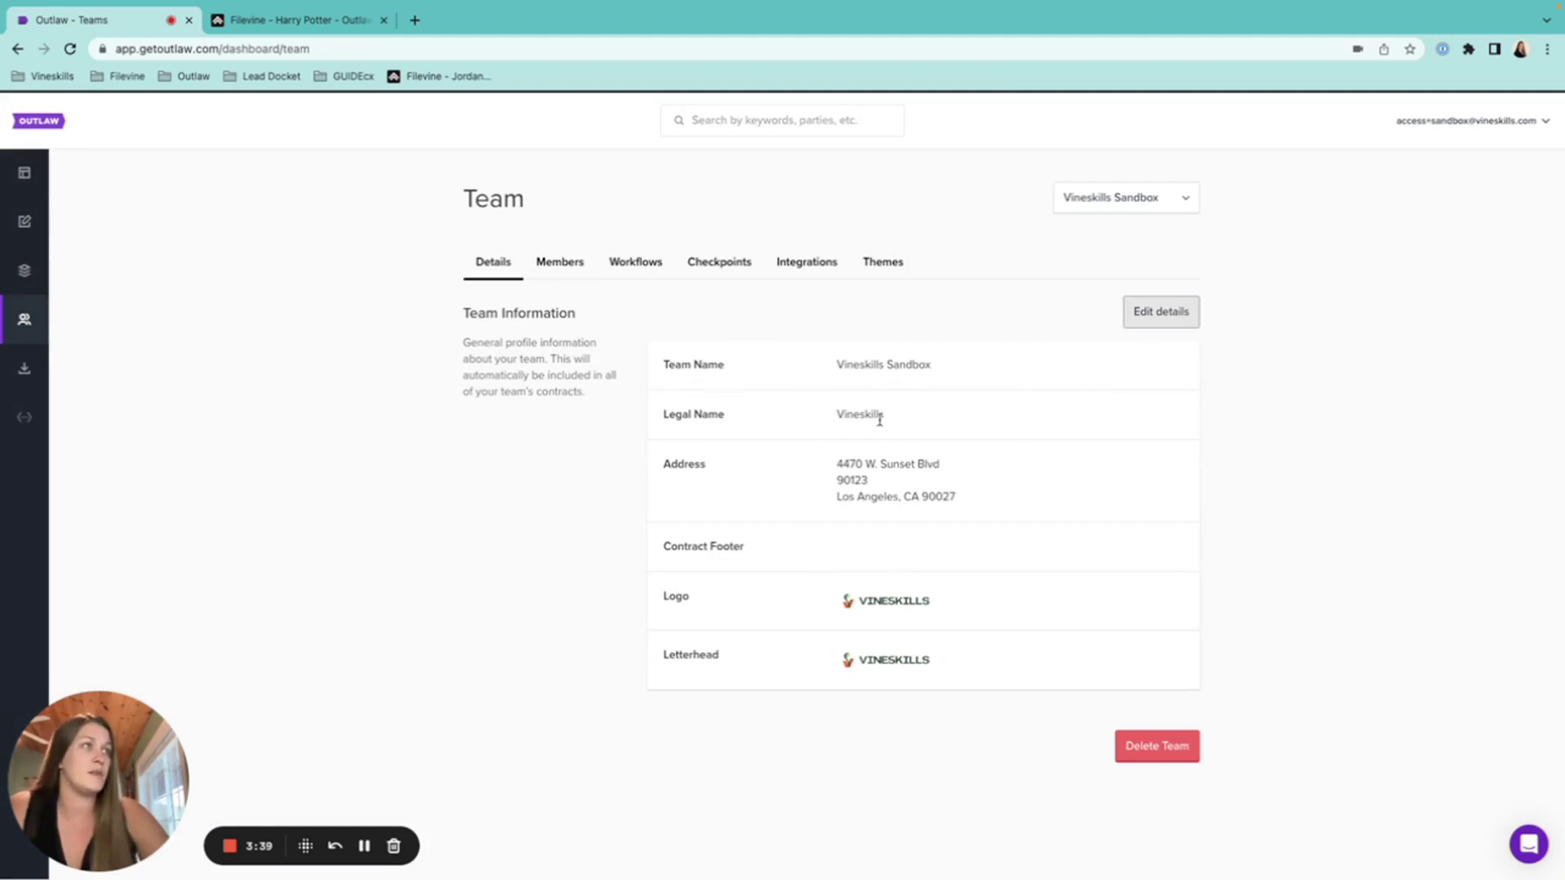
left_click(363, 847)
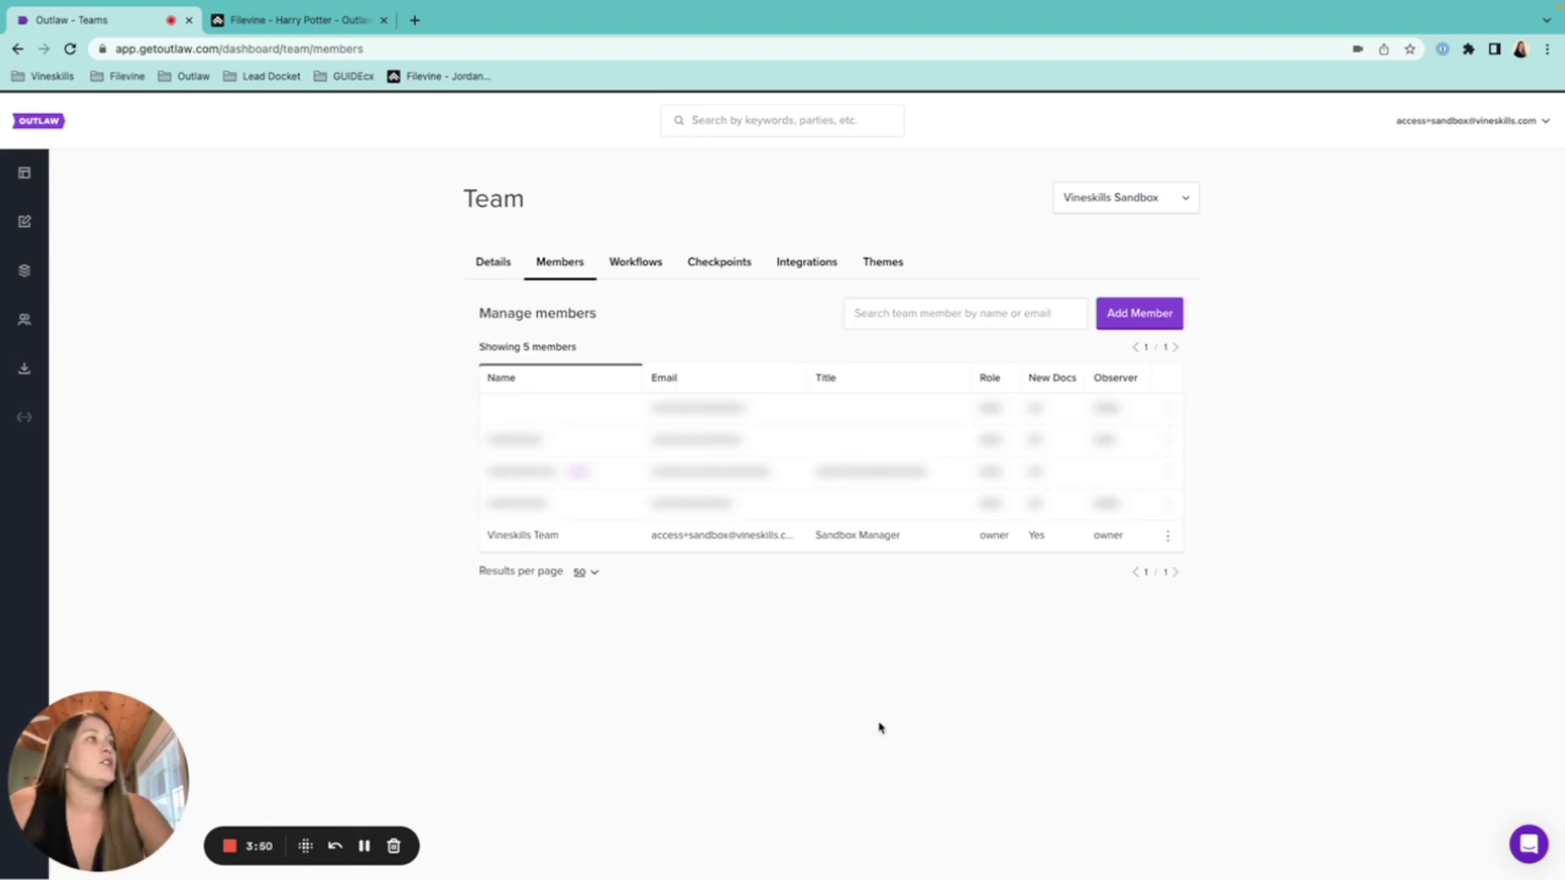
Step: In Add Member, try the Editor and Viewer team roles, finally choosing Owner
left_click(1105, 318)
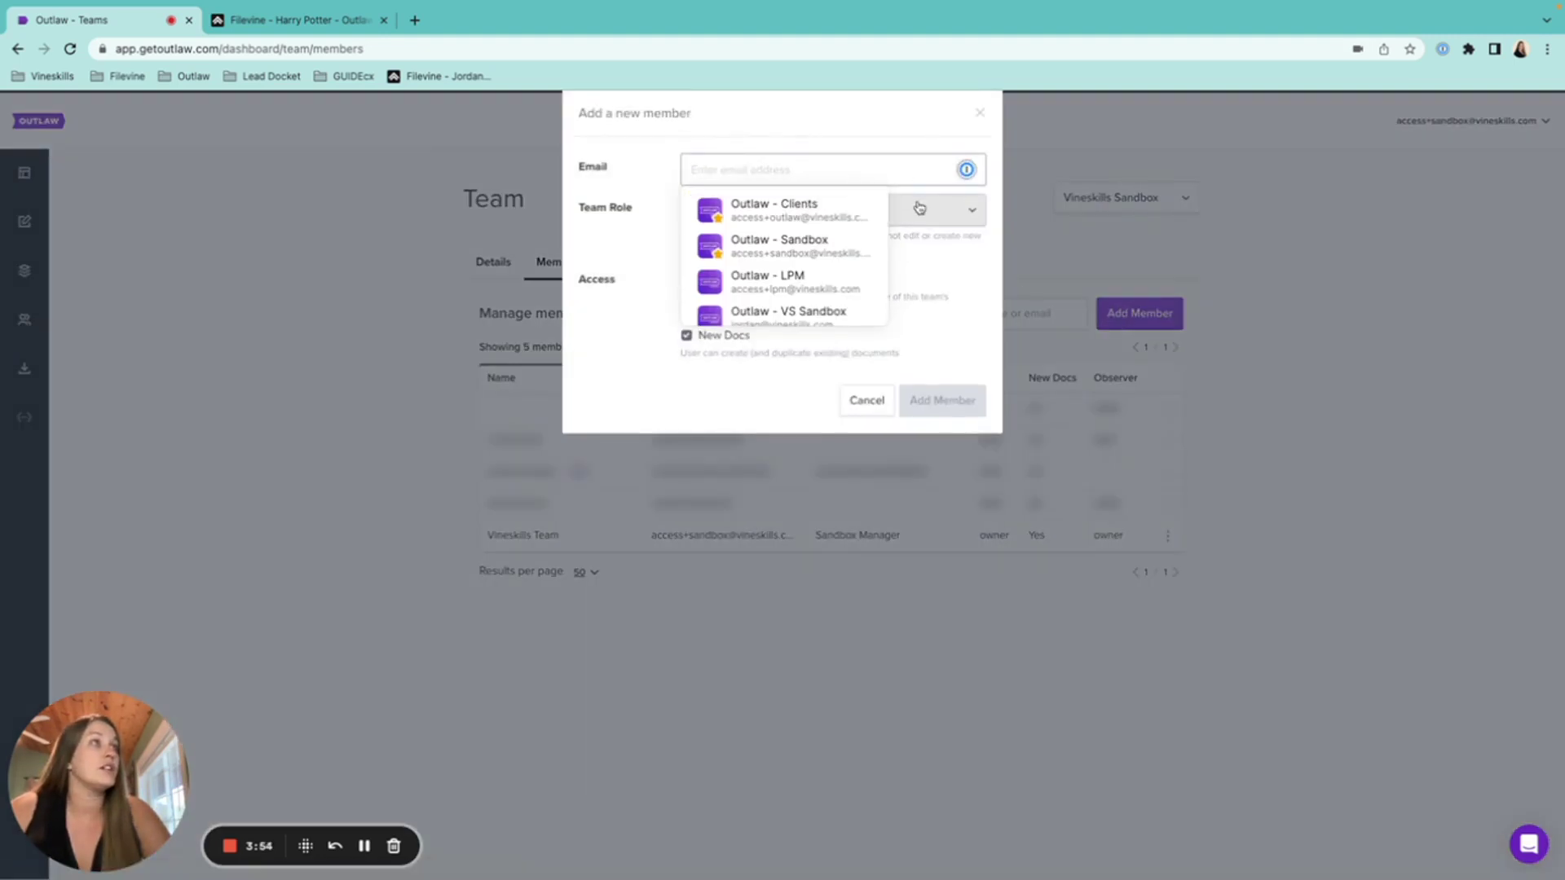
left_click(941, 267)
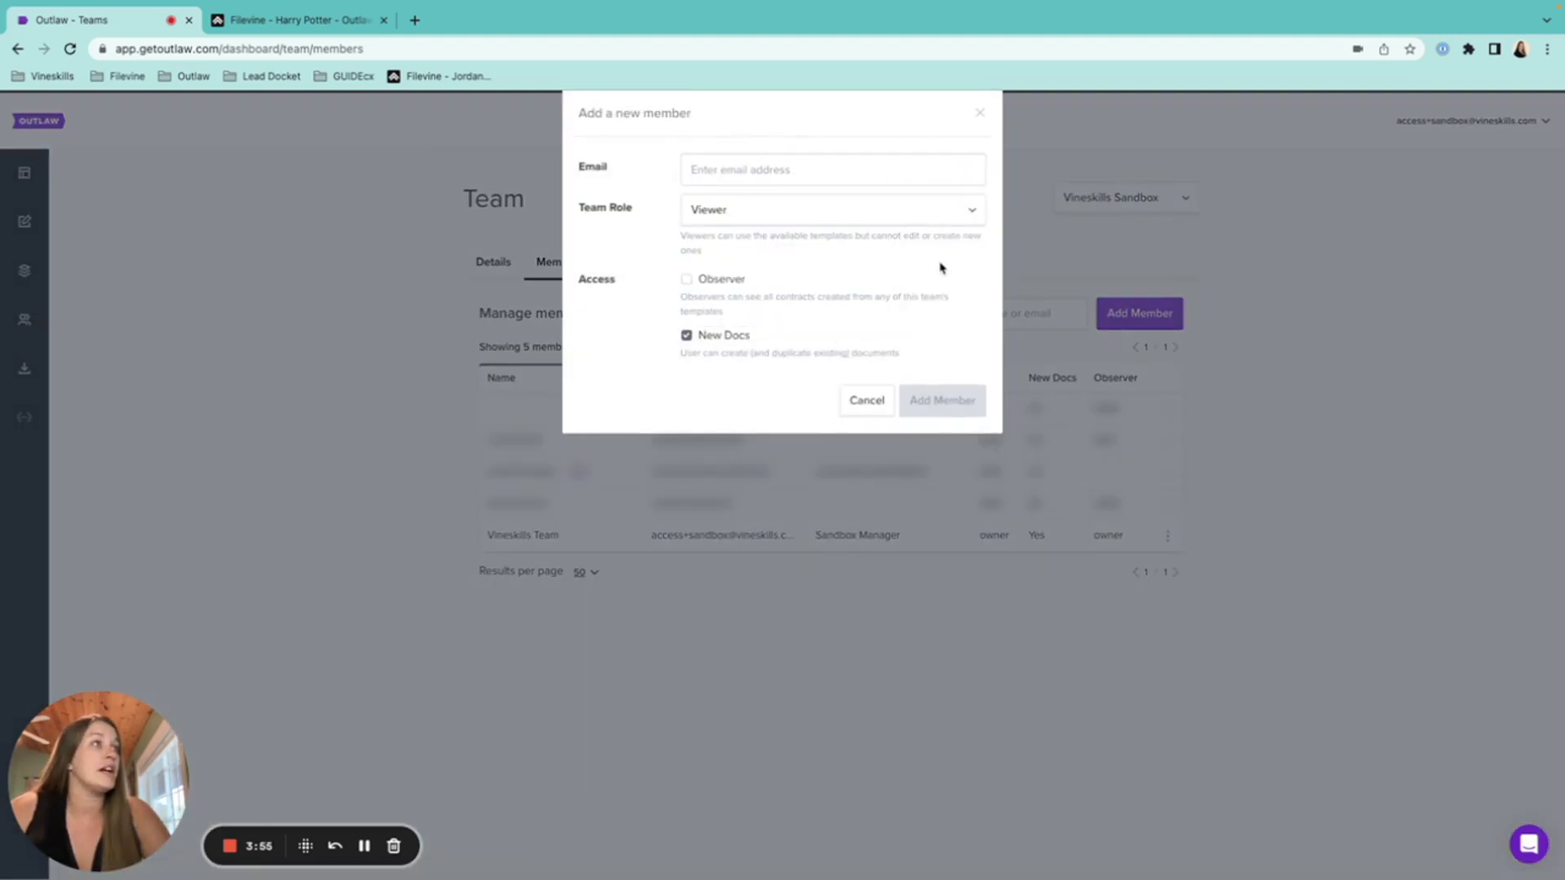
left_click(935, 221)
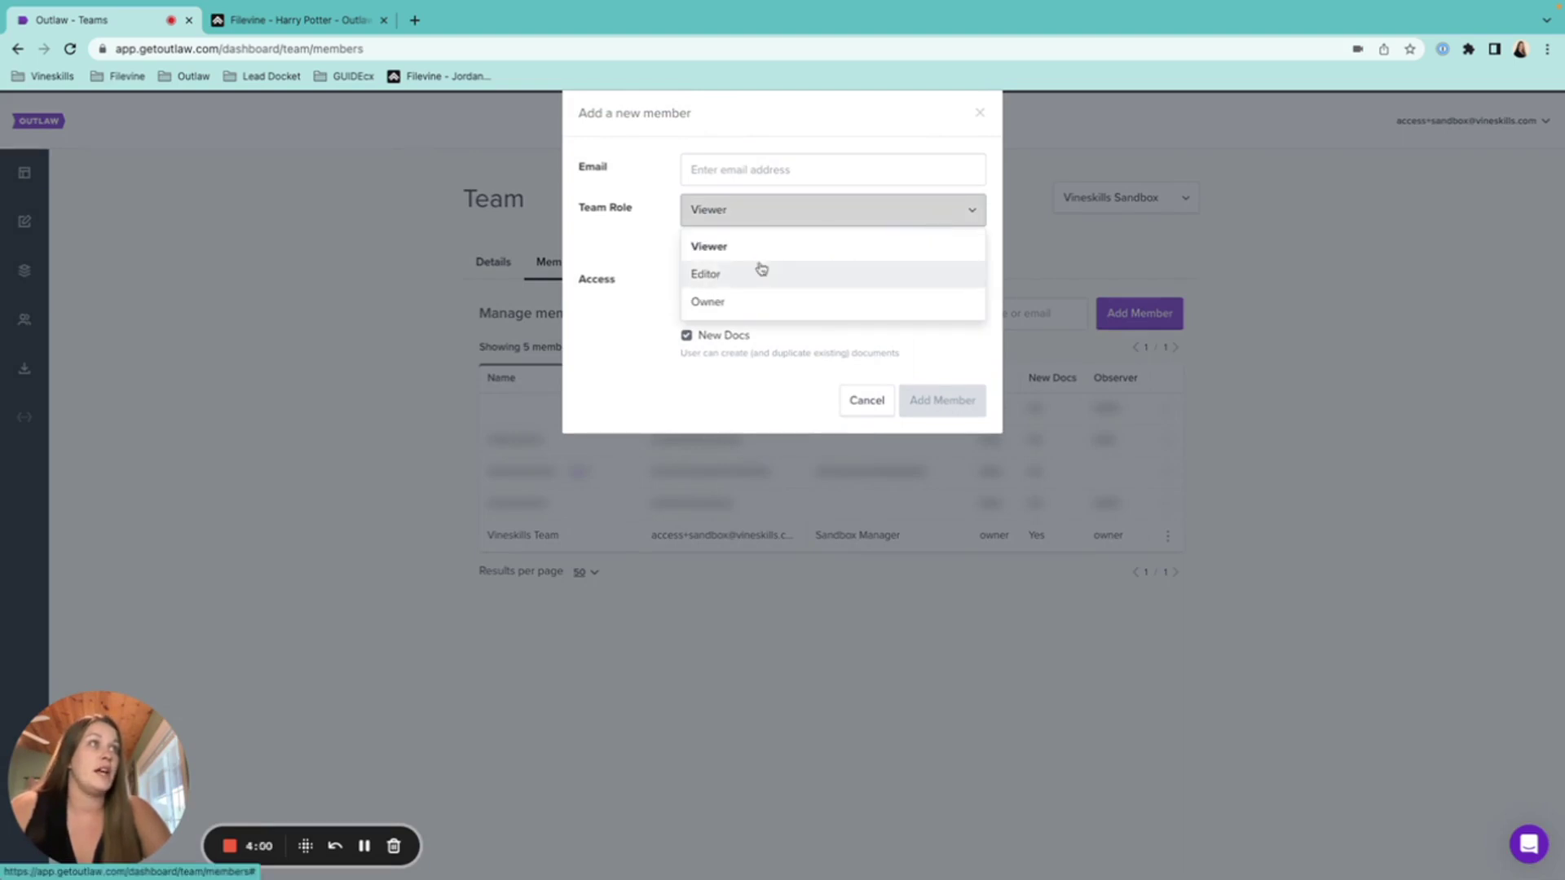
left_click(720, 274)
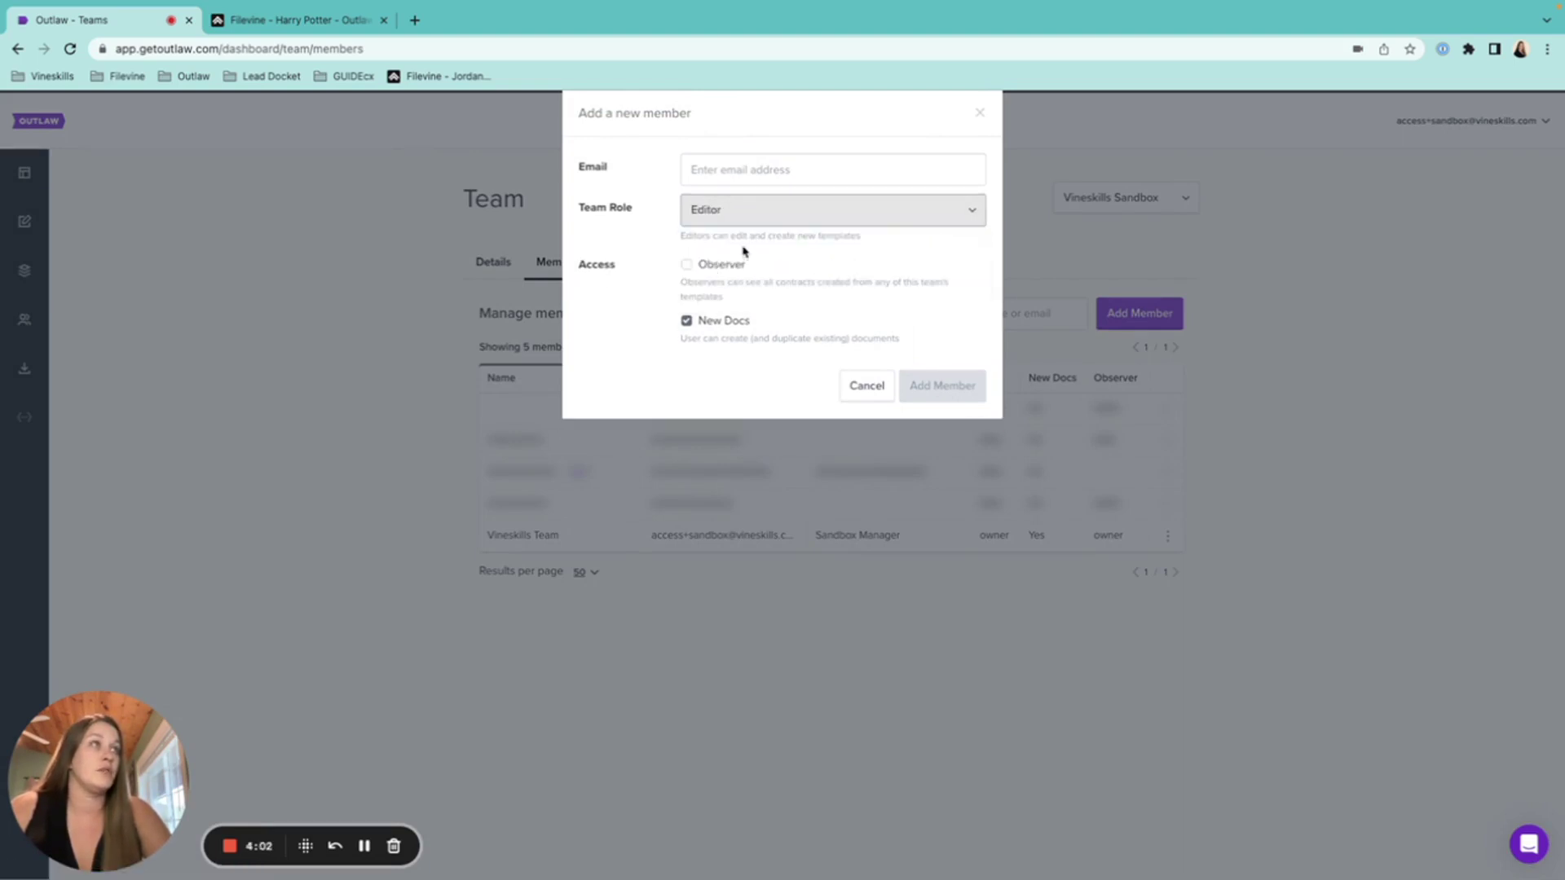
left_click(784, 225)
left_click(796, 244)
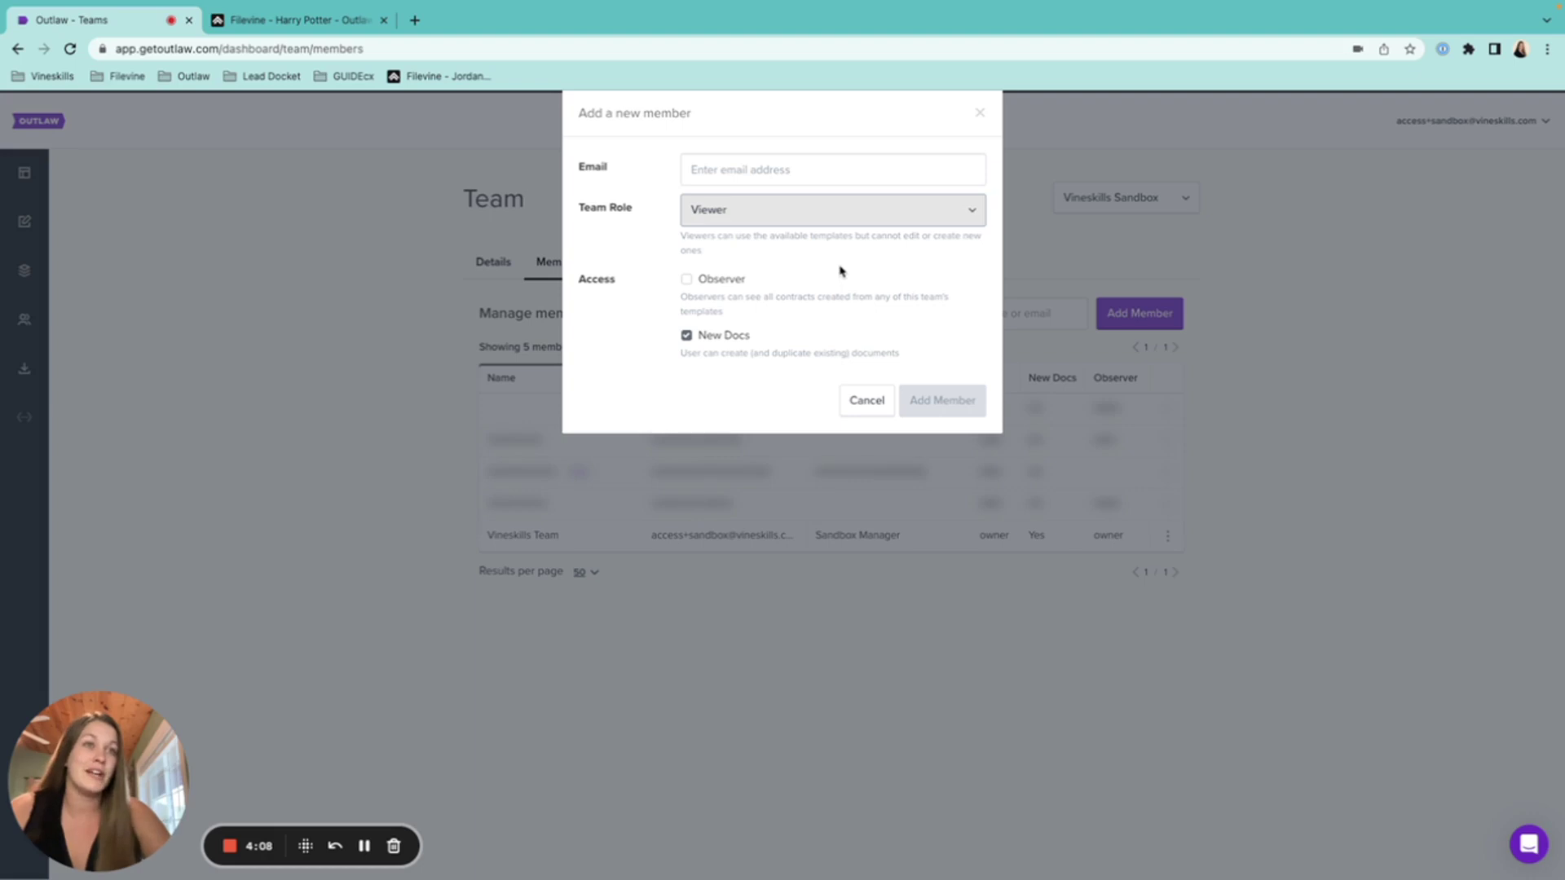
left_click(829, 212)
left_click(765, 278)
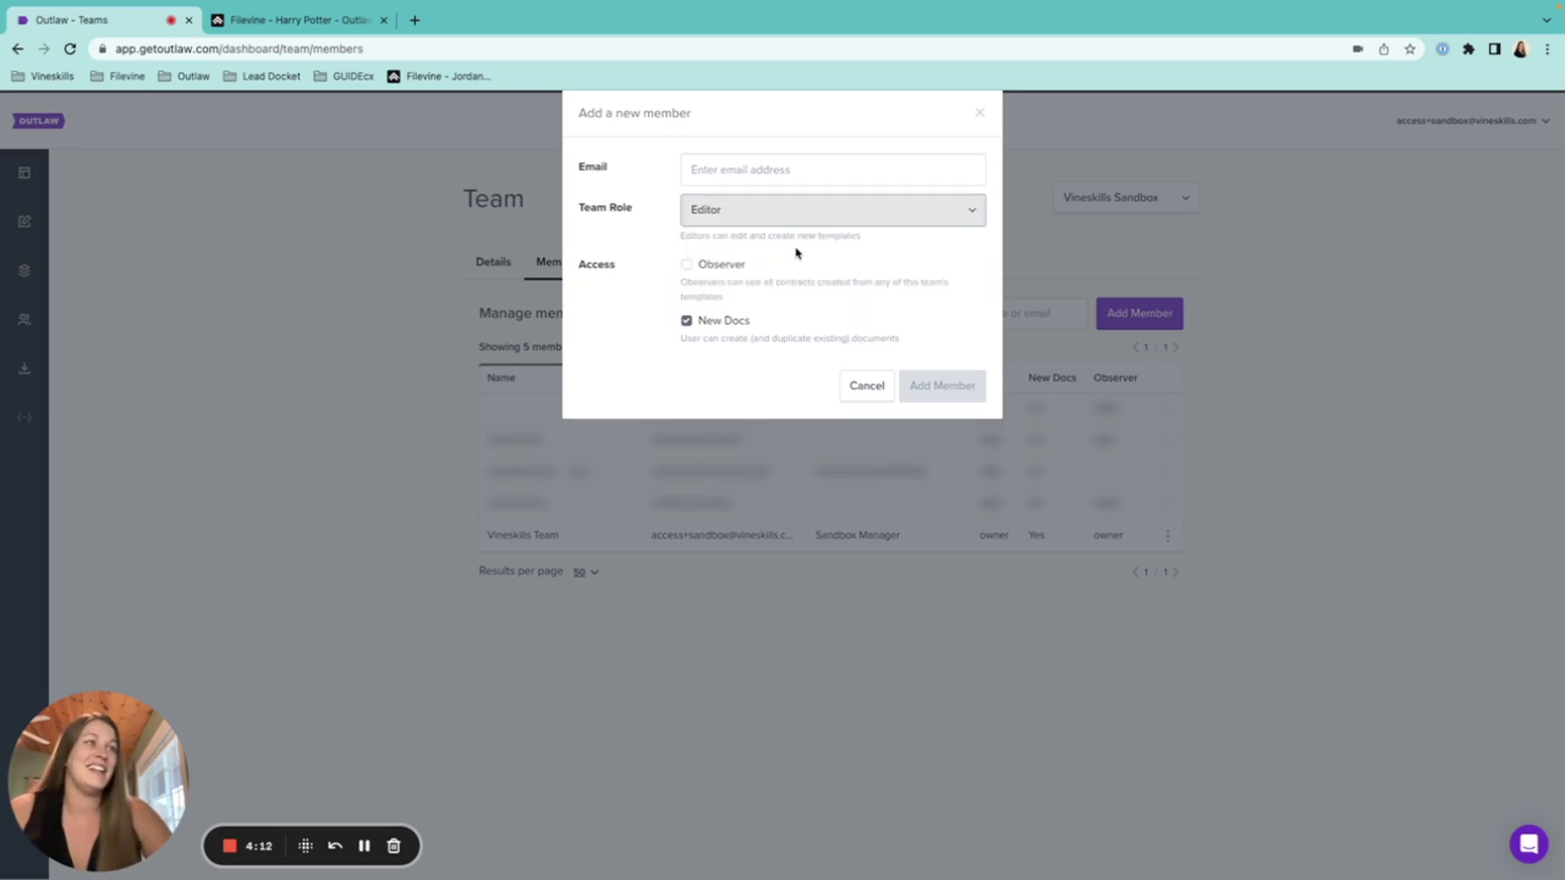
left_click(790, 217)
left_click(756, 301)
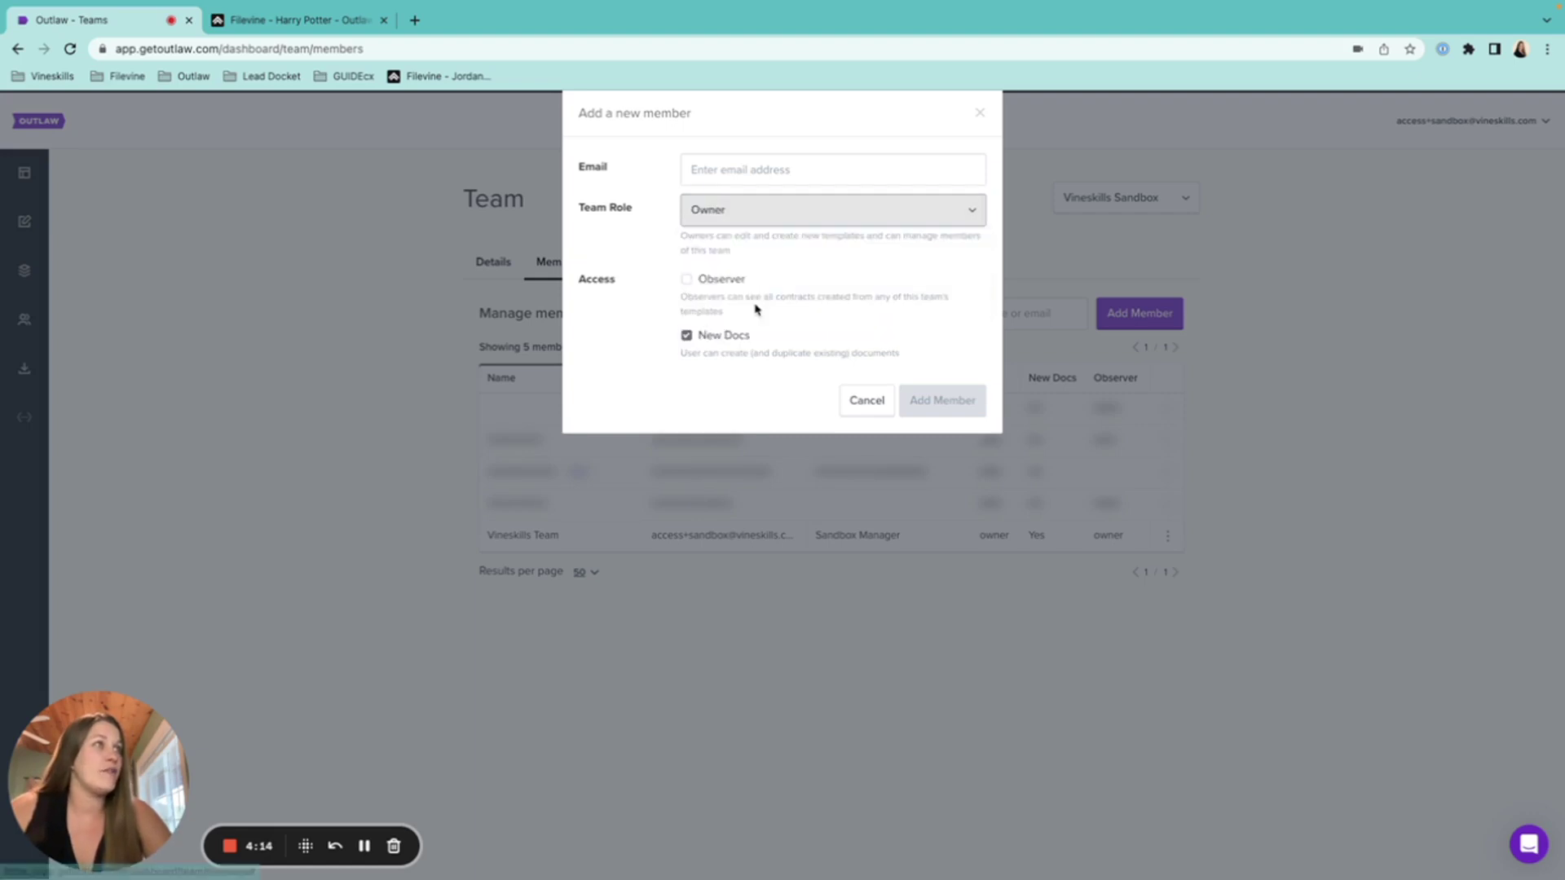